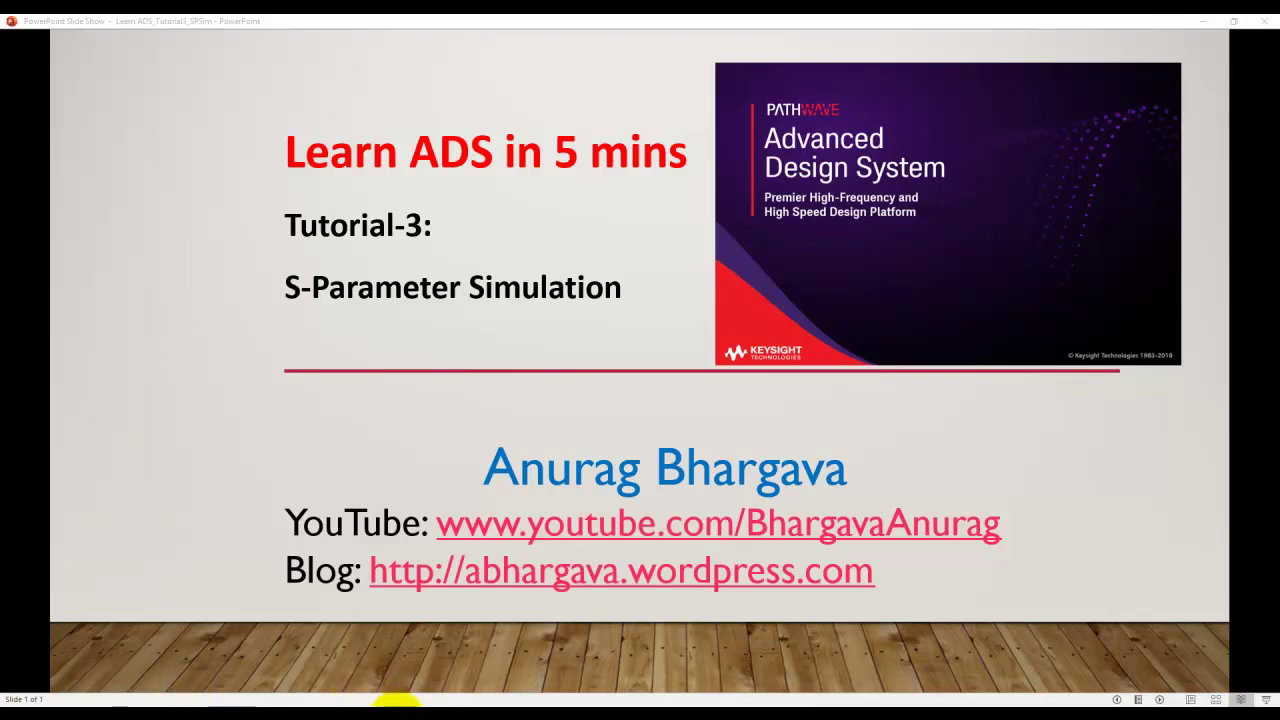
- Bring the ADS main window and the cell_1 schematic to the front
{"action": "mouse_move", "coordinate": [397, 700]}
{"action": "left_click", "coordinate": [345, 660]}
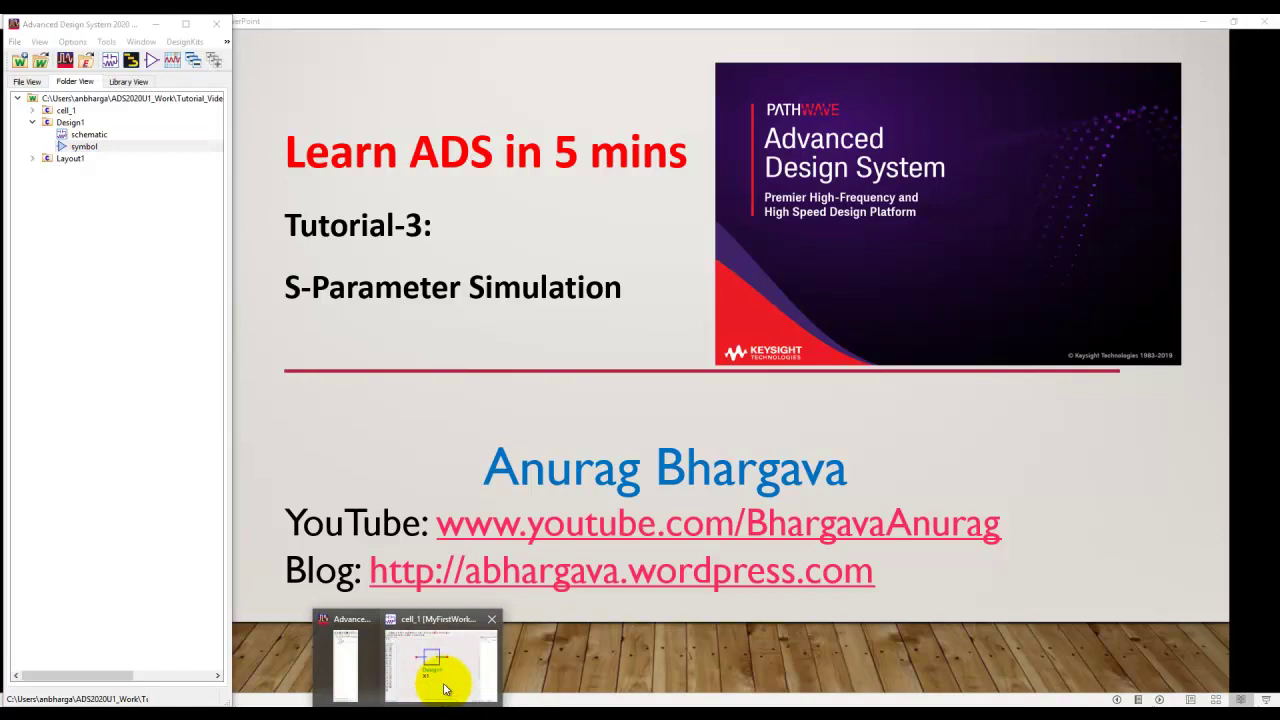
{"action": "left_click", "coordinate": [445, 688]}
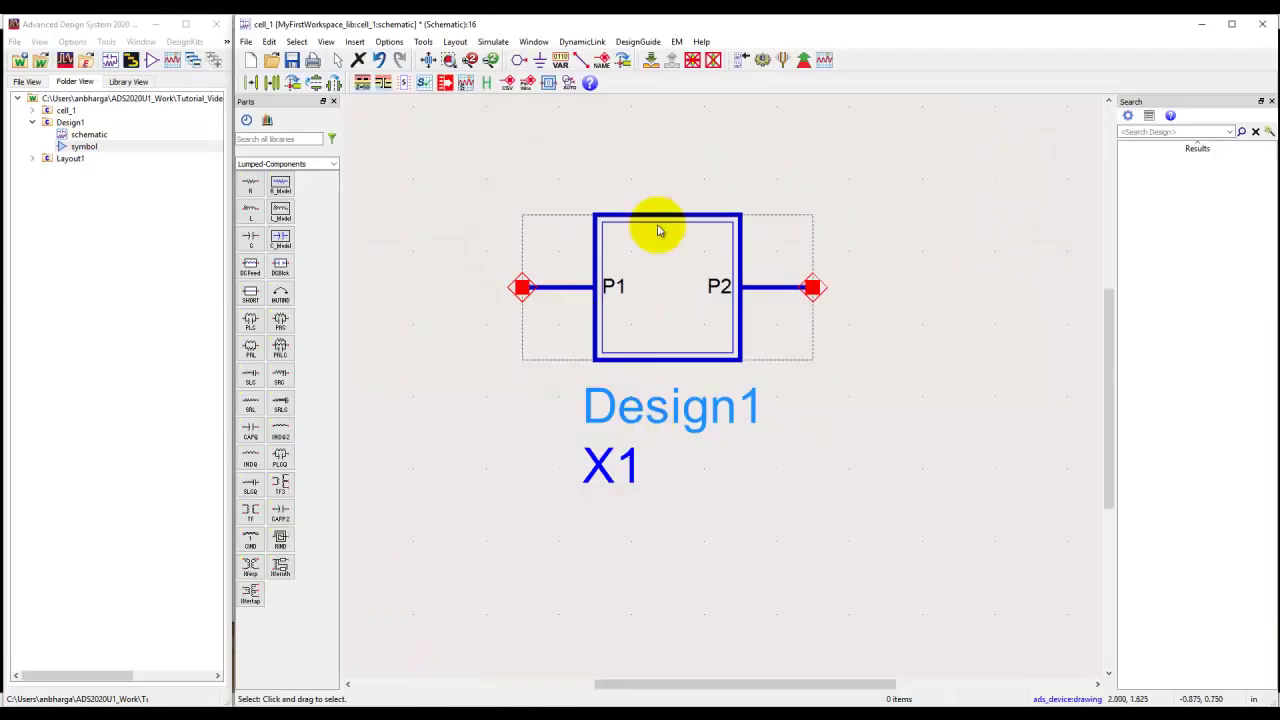
- Push into Design1 to inspect its LC filter, then return to cell_1 and zoom out
{"action": "left_click", "coordinate": [695, 268]}
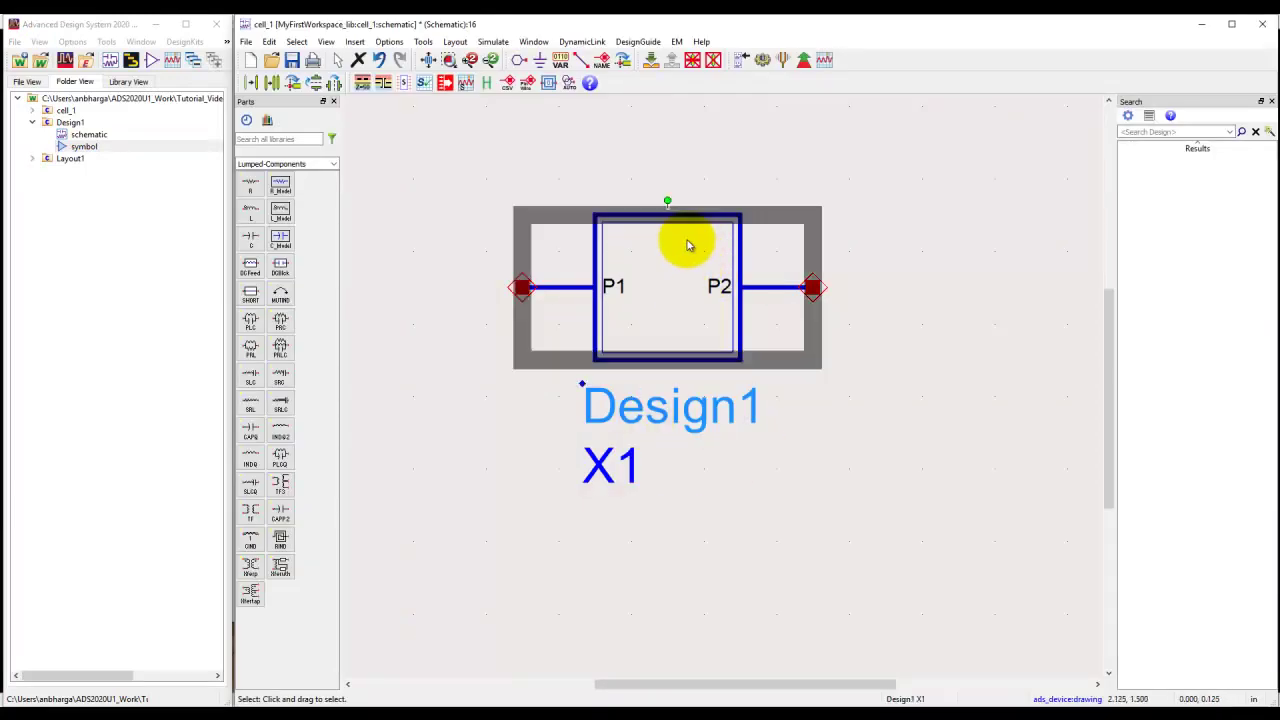
{"action": "left_click", "coordinate": [650, 58]}
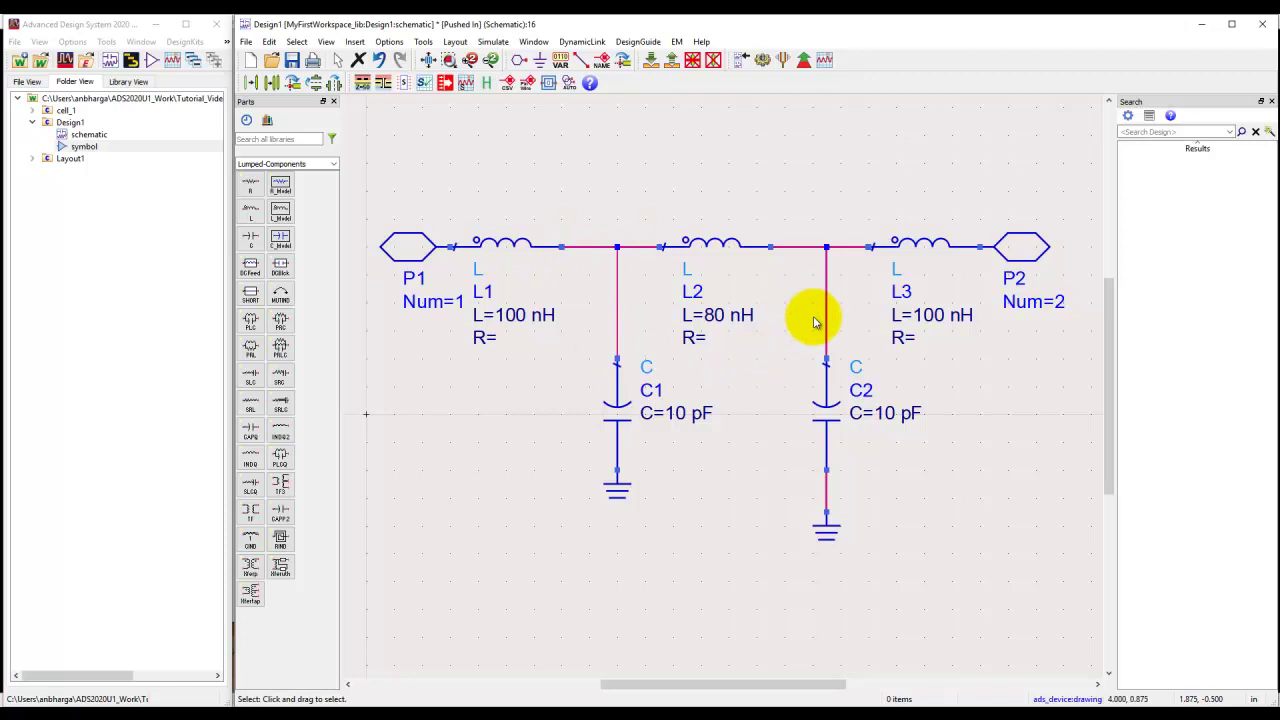
{"action": "left_click", "coordinate": [670, 60]}
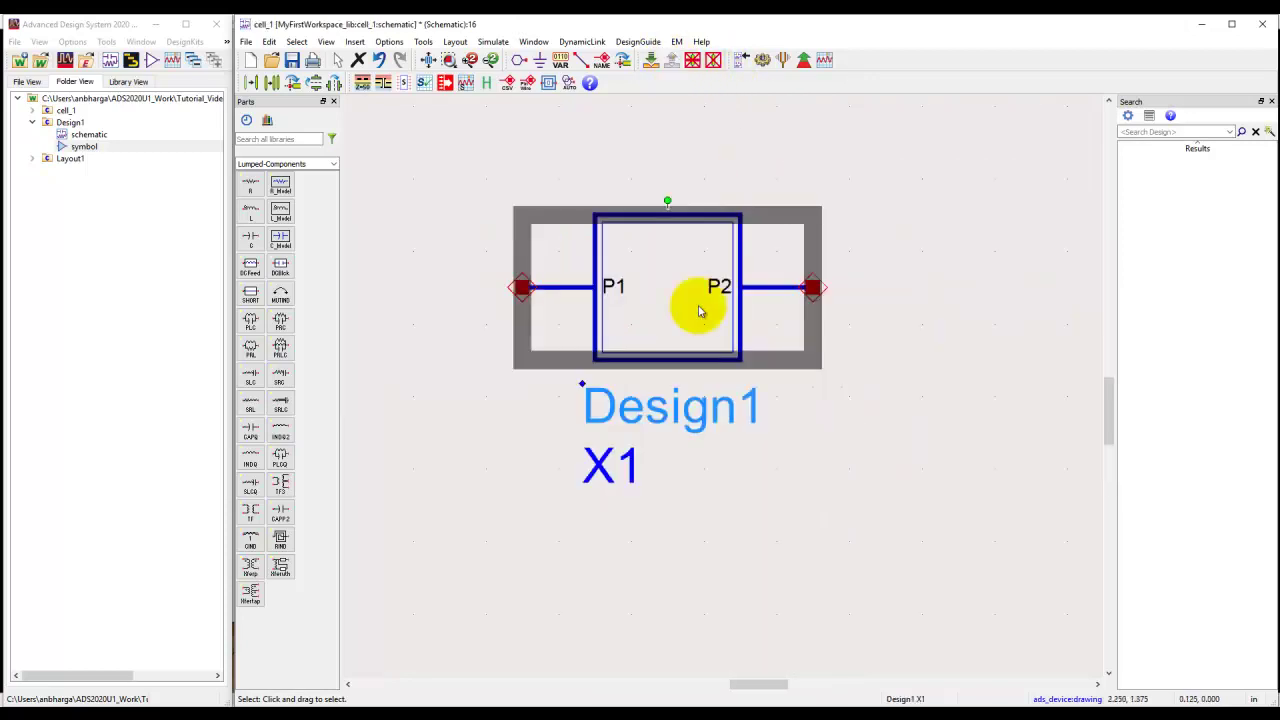
{"action": "scroll", "coordinate": [643, 398], "scroll_direction": "down", "scroll_amount": 3}
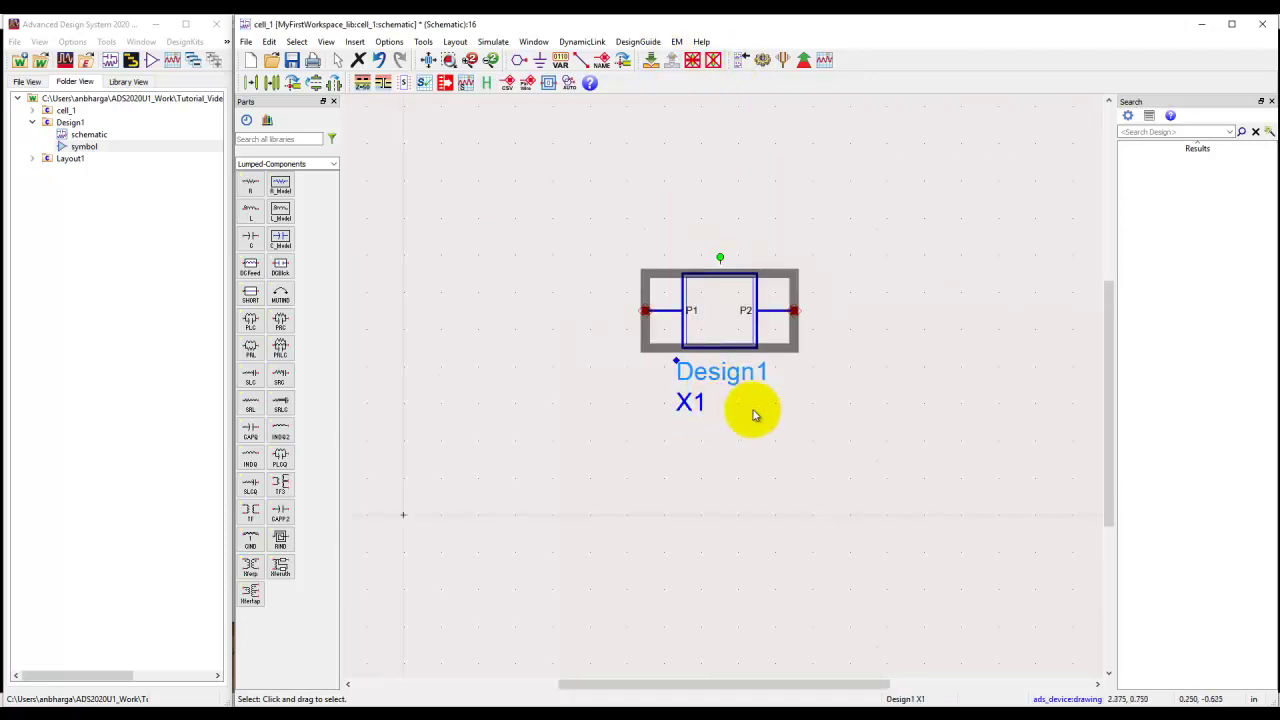
{"action": "left_click", "coordinate": [710, 402]}
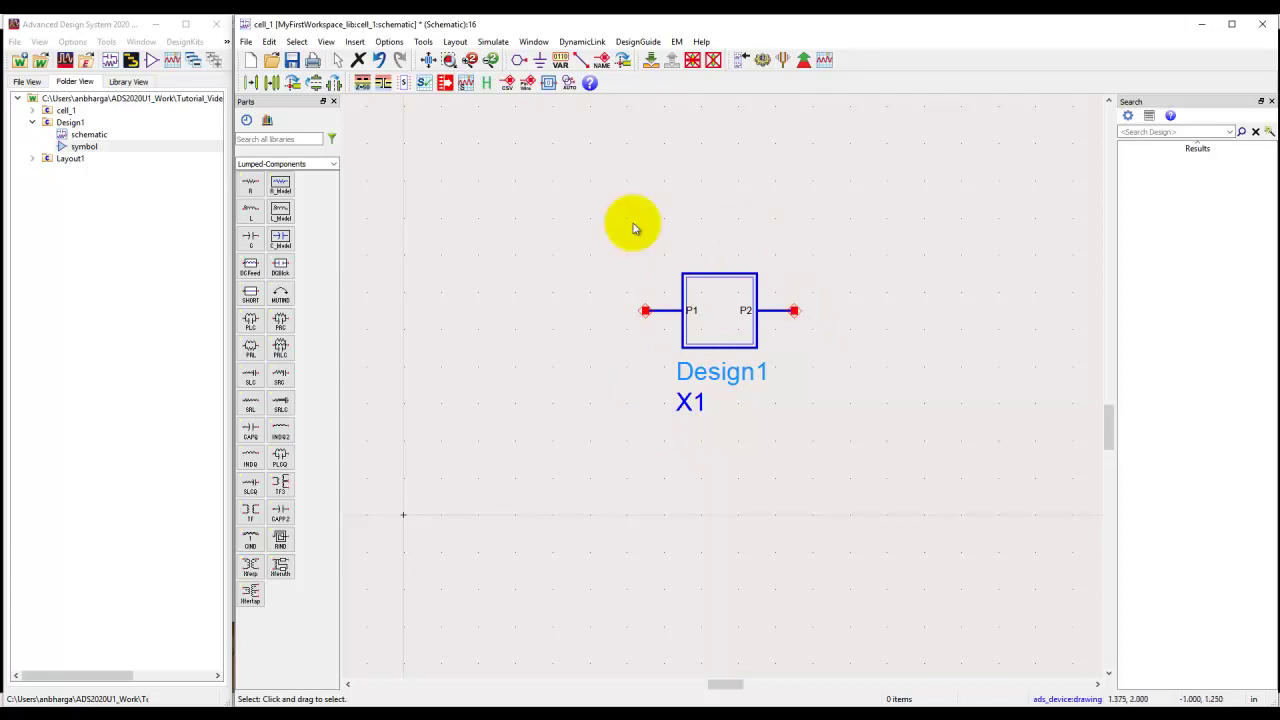
- Save the cell_1 schematic and close its window, confirming Yes to save
{"action": "left_click", "coordinate": [292, 59]}
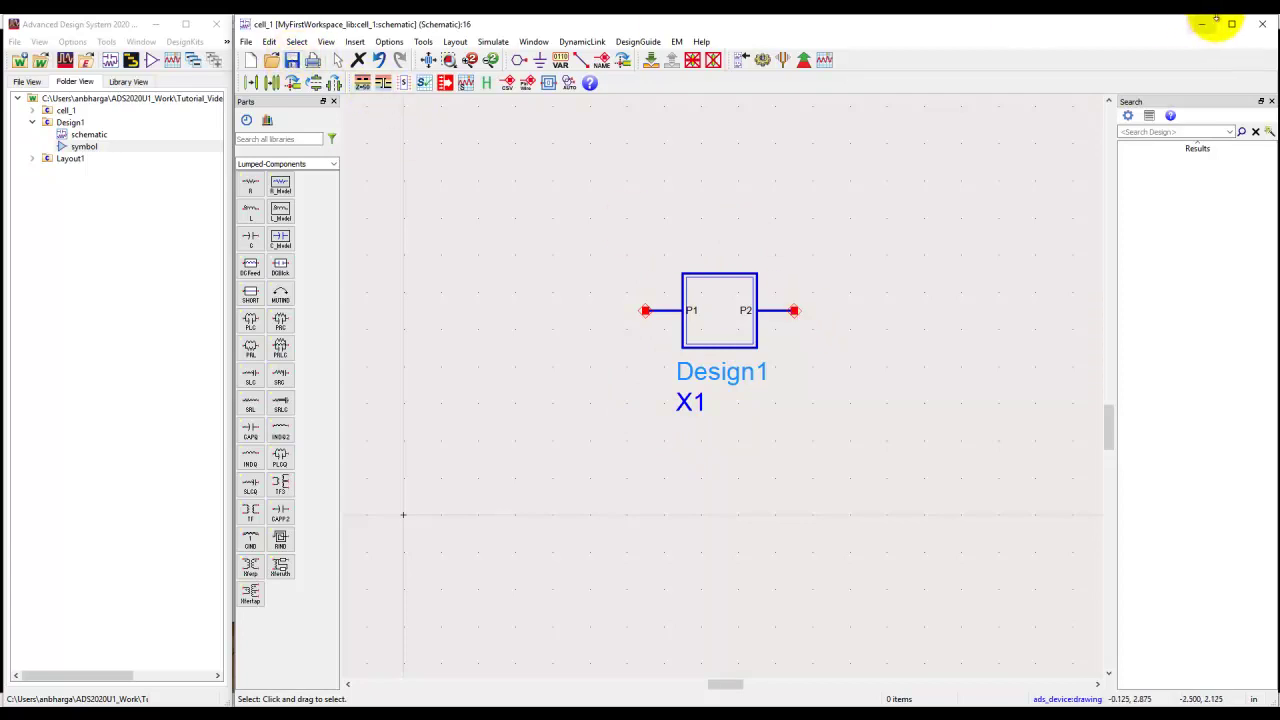
{"action": "left_click", "coordinate": [1262, 23]}
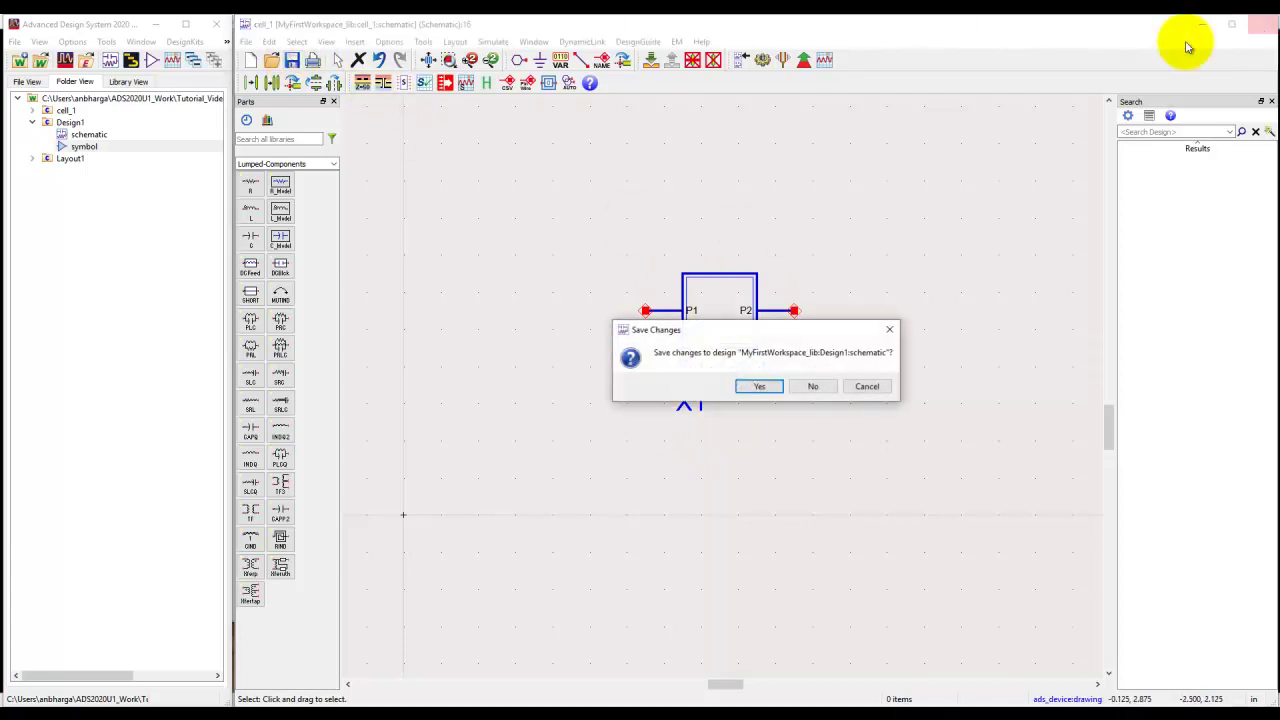
{"action": "left_click", "coordinate": [755, 387]}
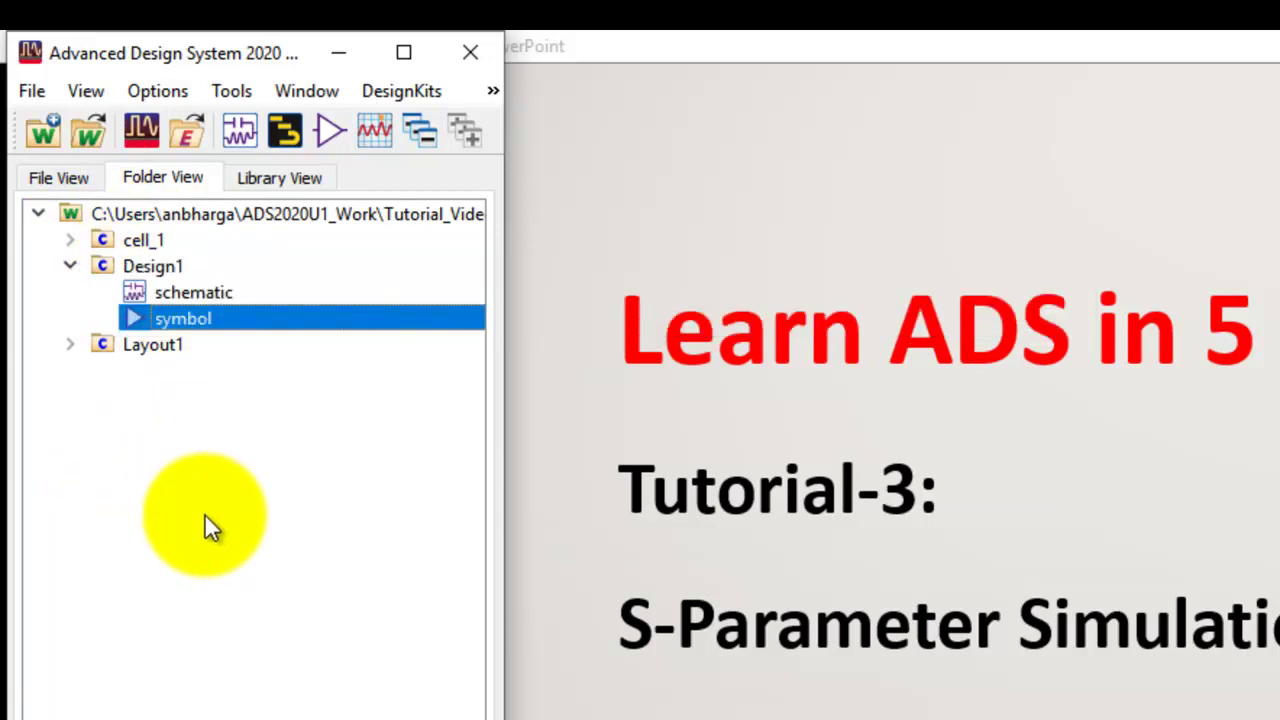
- Rename cell_1 to TestBench_MyFilter and expand it to show its schematic view
{"action": "left_click", "coordinate": [144, 241]}
{"action": "right_click", "coordinate": [144, 241]}
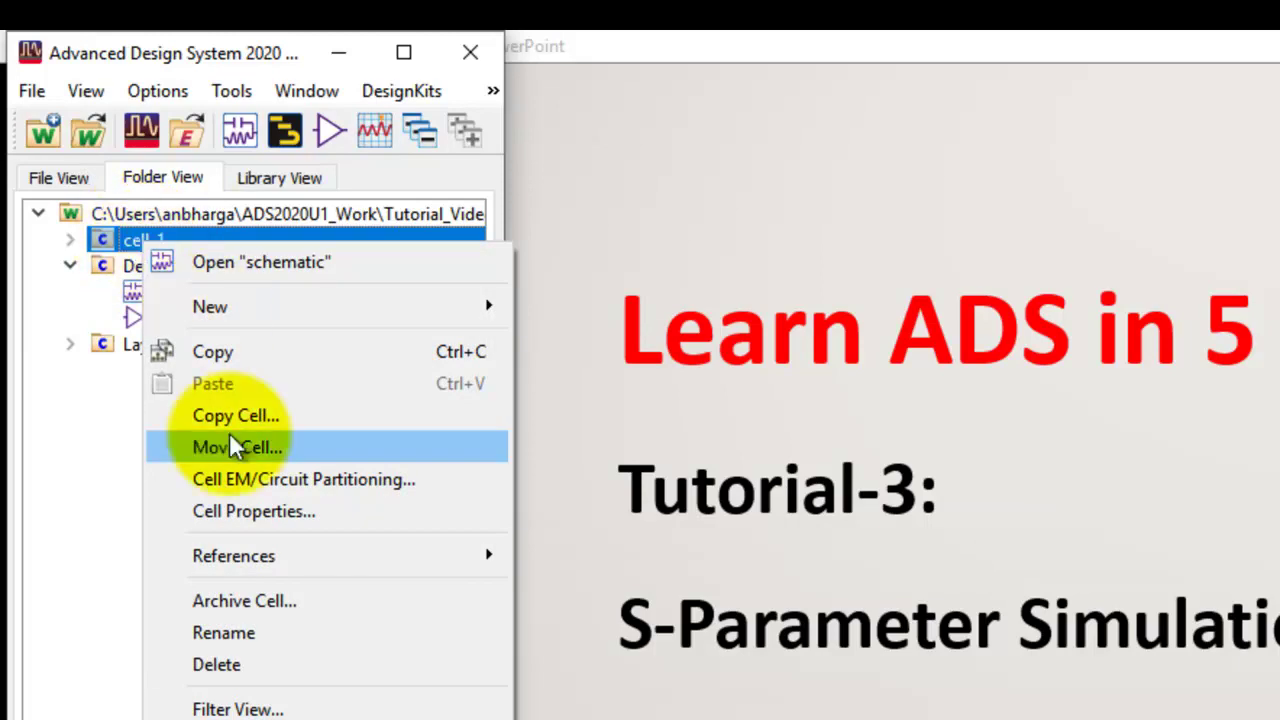
{"action": "left_click", "coordinate": [226, 626]}
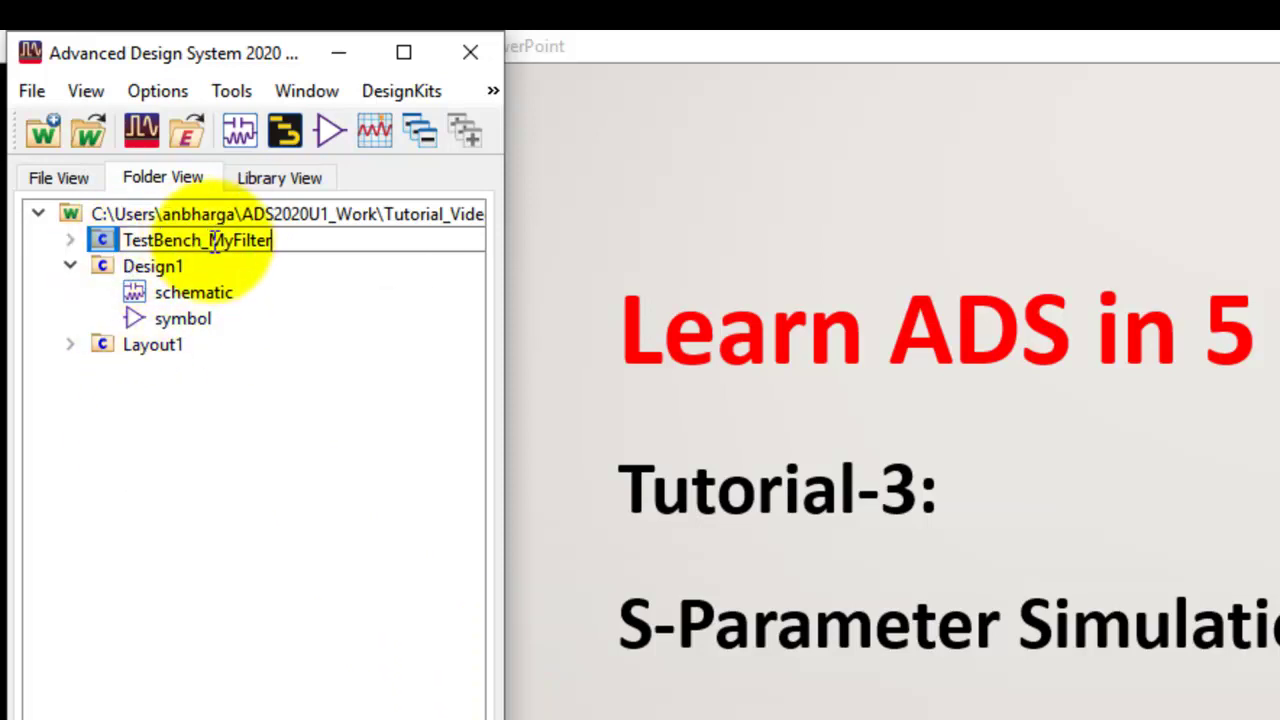
{"action": "key", "text": "Return"}
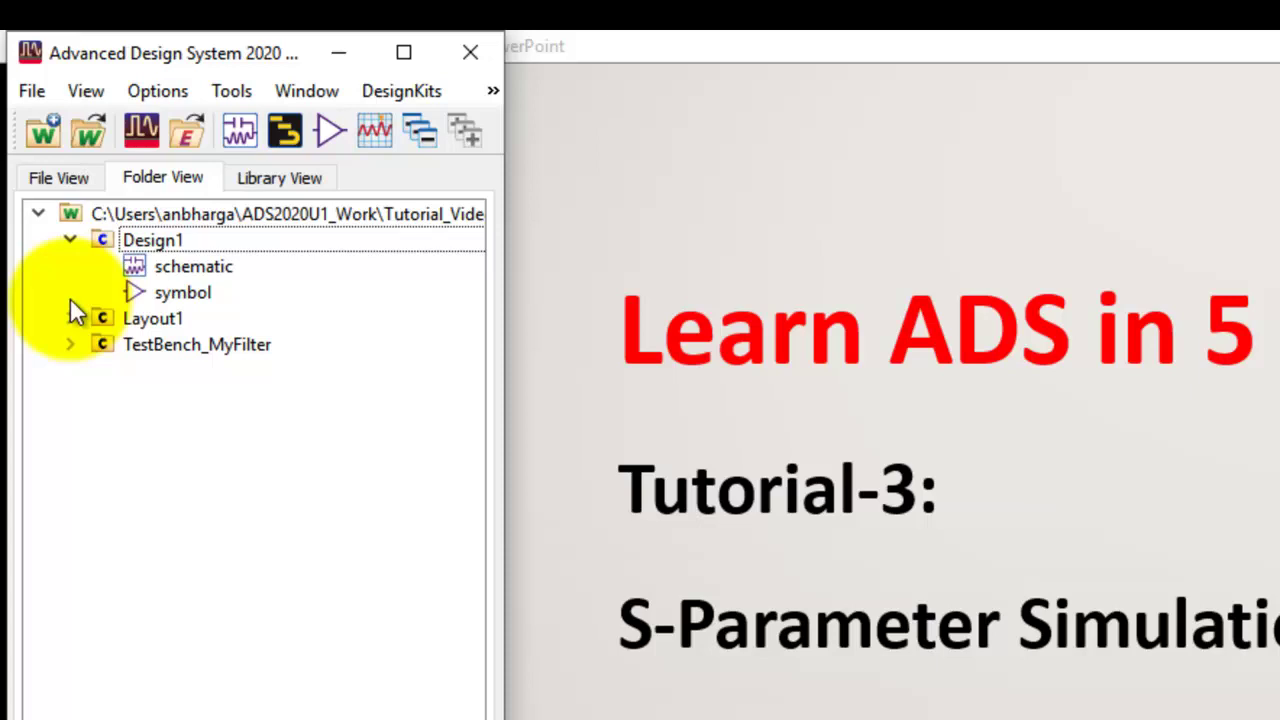
{"action": "left_click", "coordinate": [68, 344]}
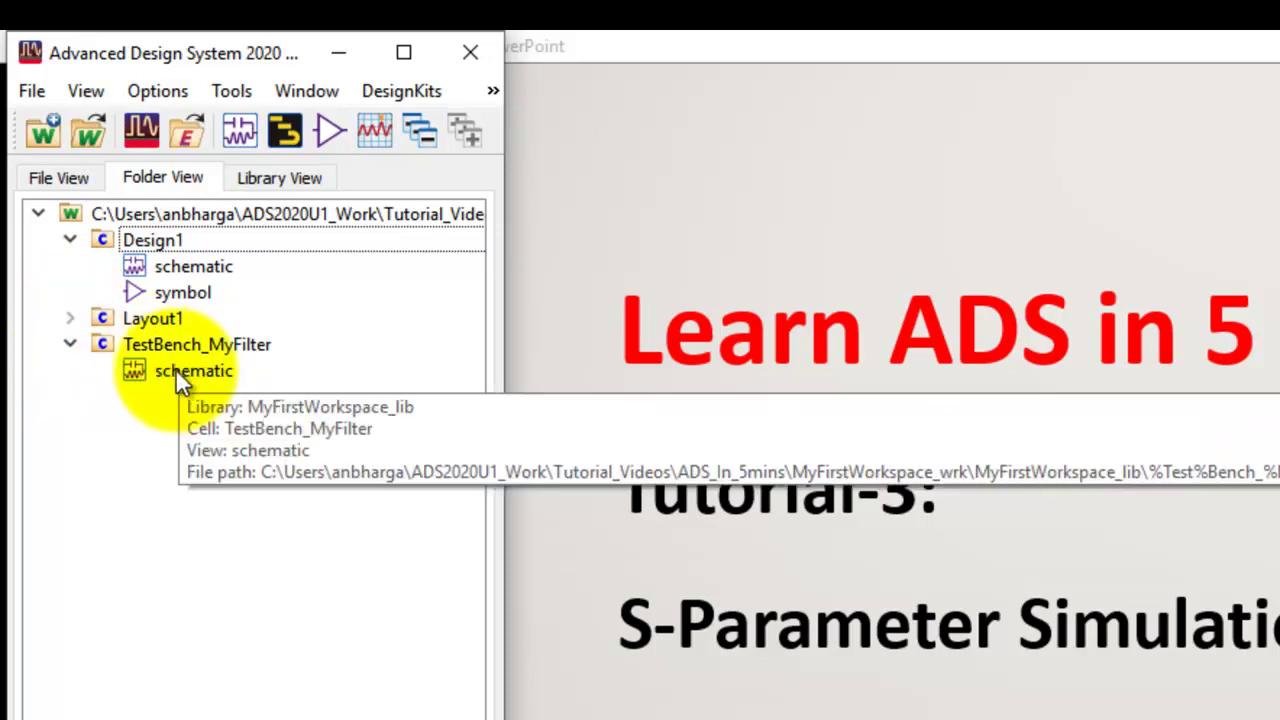
- Open the TestBench_MyFilter schematic and switch the parts palette to Simulation-S_Param
{"action": "double_click", "coordinate": [175, 369]}
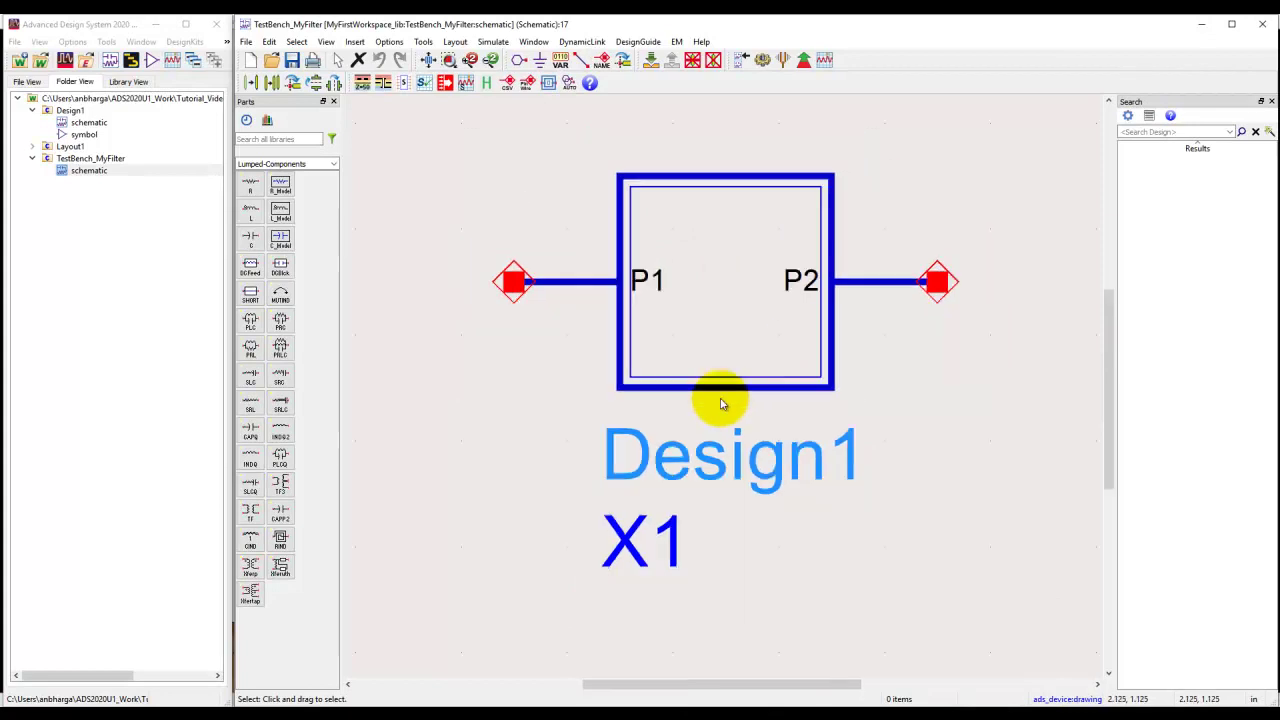
{"action": "scroll", "coordinate": [722, 403], "scroll_direction": "down", "scroll_amount": 4}
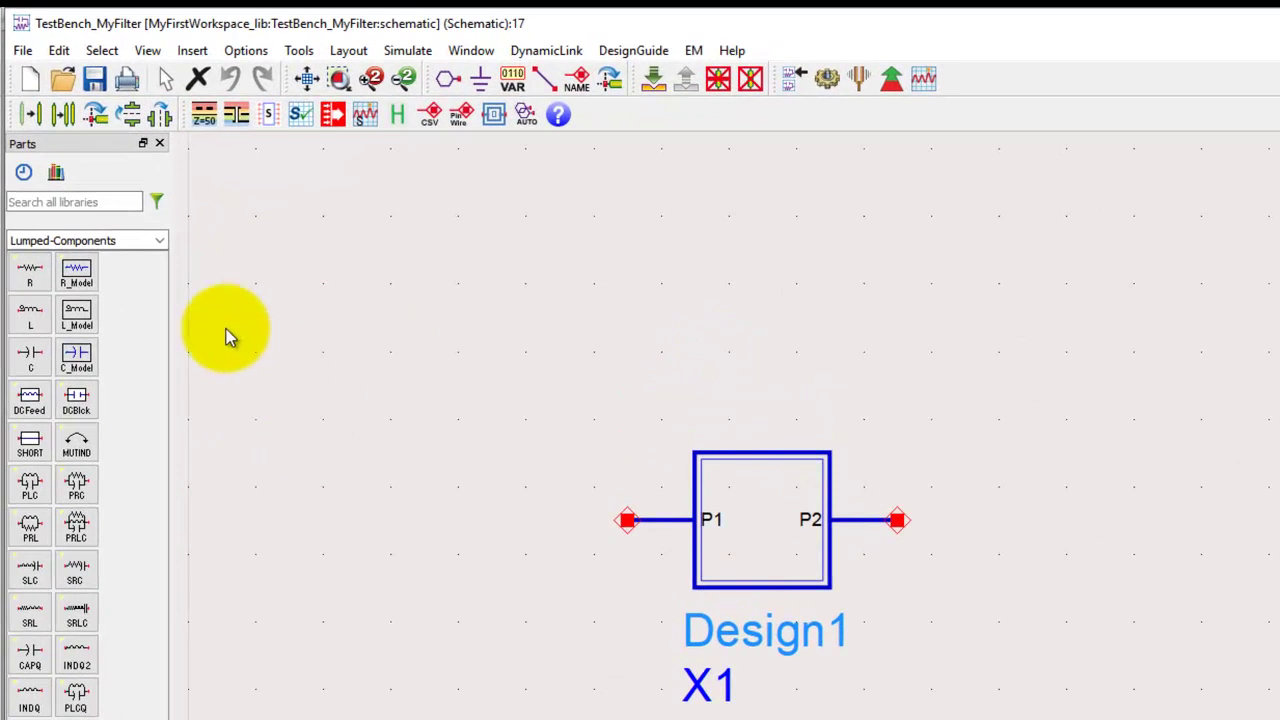
{"action": "left_click", "coordinate": [159, 240]}
{"action": "scroll", "coordinate": [157, 400], "scroll_direction": "down", "scroll_amount": 2}
{"action": "scroll", "coordinate": [157, 418], "scroll_direction": "down", "scroll_amount": 3}
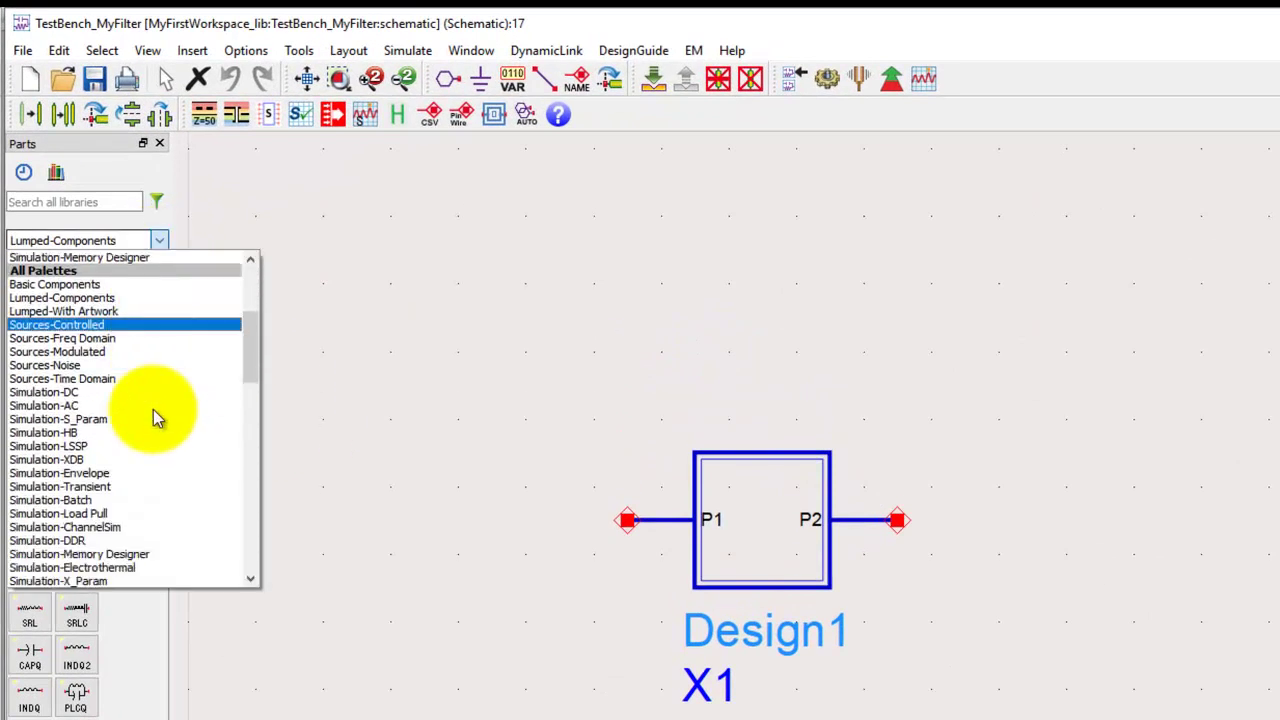
{"action": "left_click", "coordinate": [103, 428]}
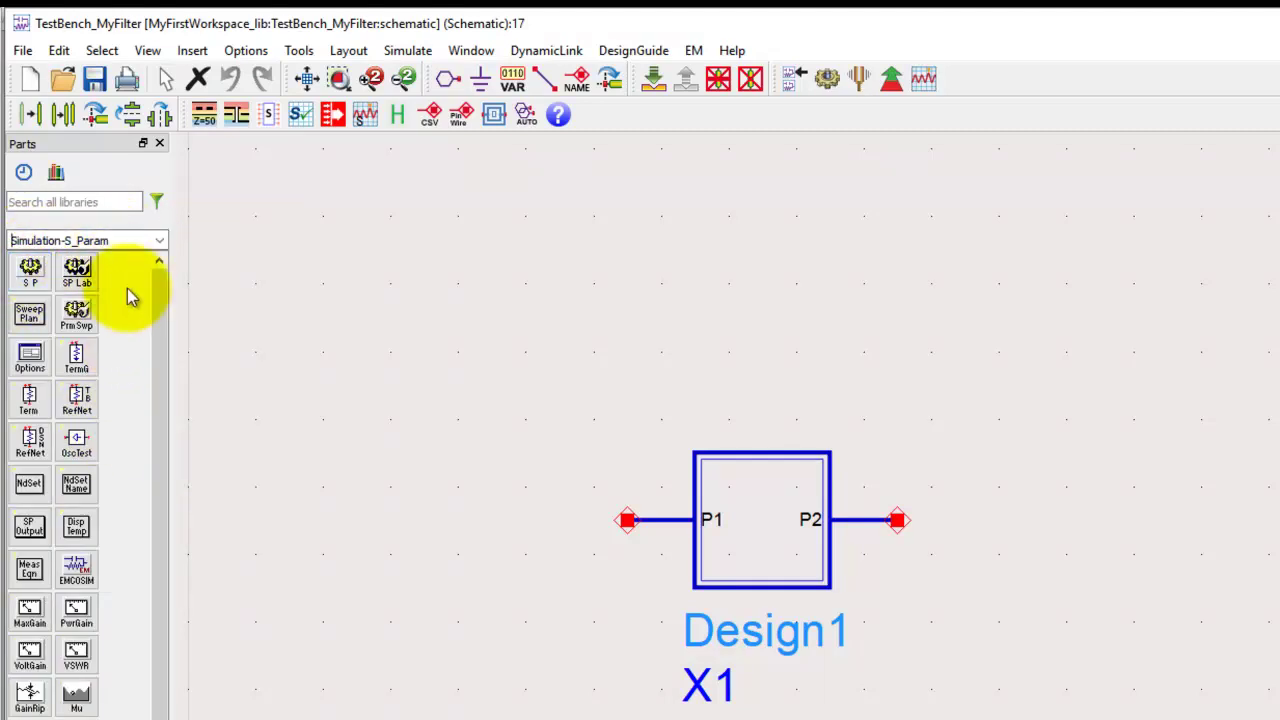
- Place an S-PARAMETERS simulation block below Design1
{"action": "left_click", "coordinate": [30, 283]}
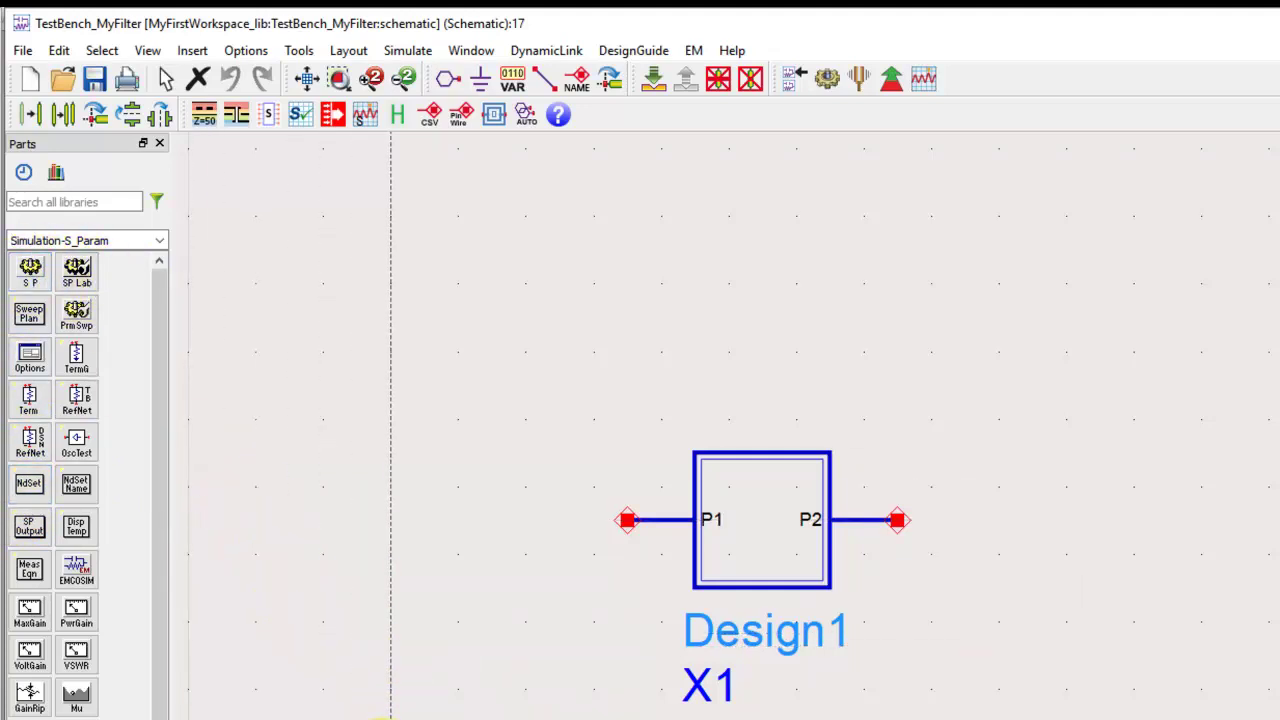
{"action": "scroll", "coordinate": [580, 675], "scroll_direction": "down", "scroll_amount": 1}
{"action": "scroll", "coordinate": [580, 675], "scroll_direction": "down", "scroll_amount": 1}
{"action": "left_click", "coordinate": [710, 675]}
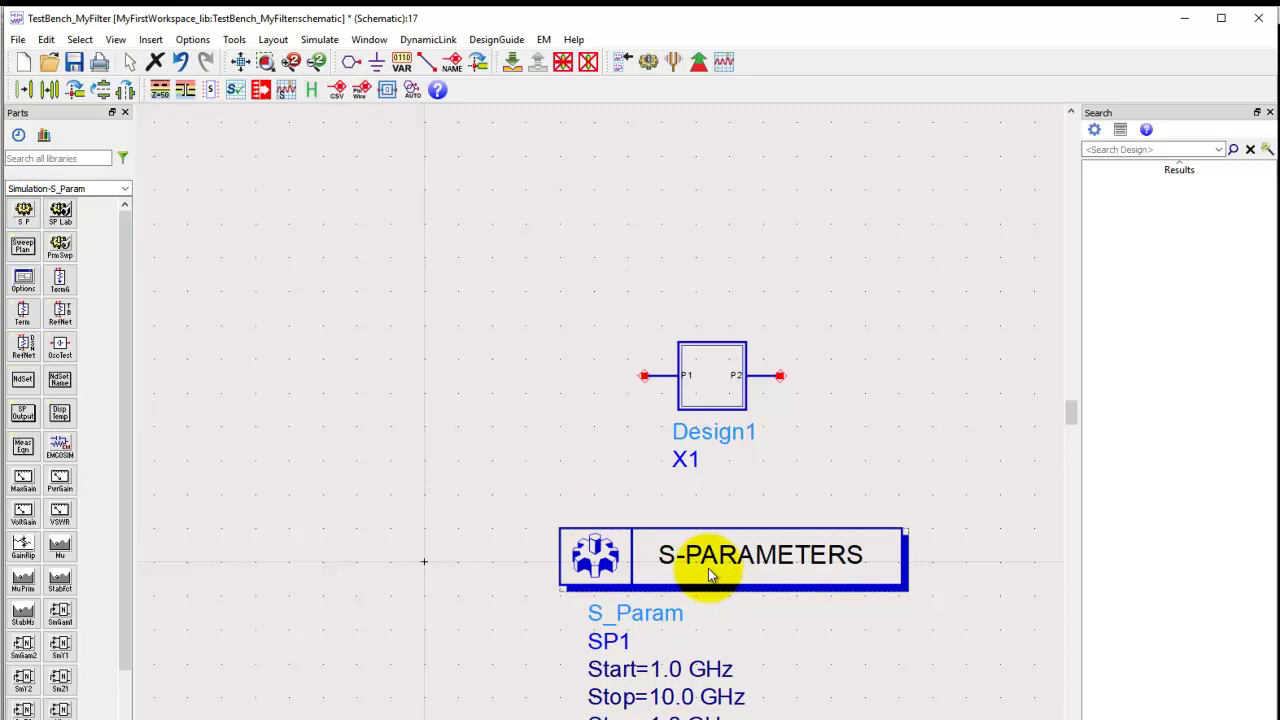
- Place TermG terminations left and right of Design1, then fit the schematic in view
{"action": "left_click", "coordinate": [60, 283]}
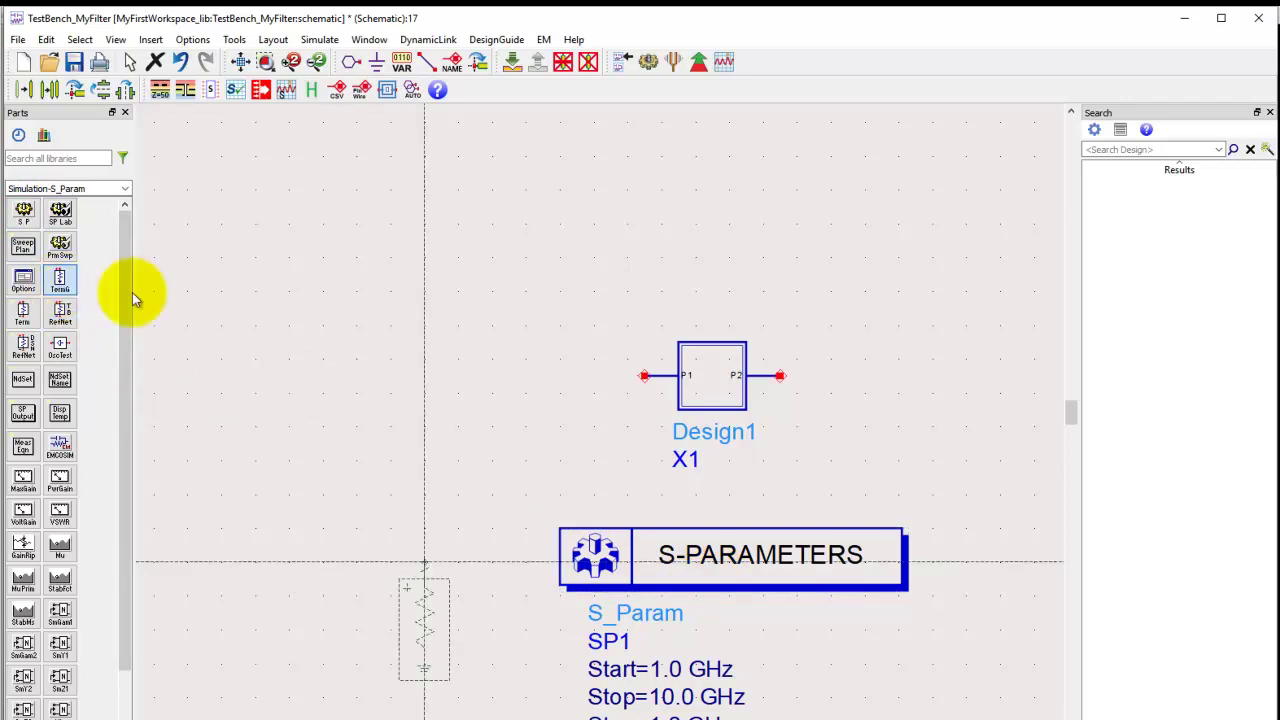
{"action": "left_click", "coordinate": [424, 420]}
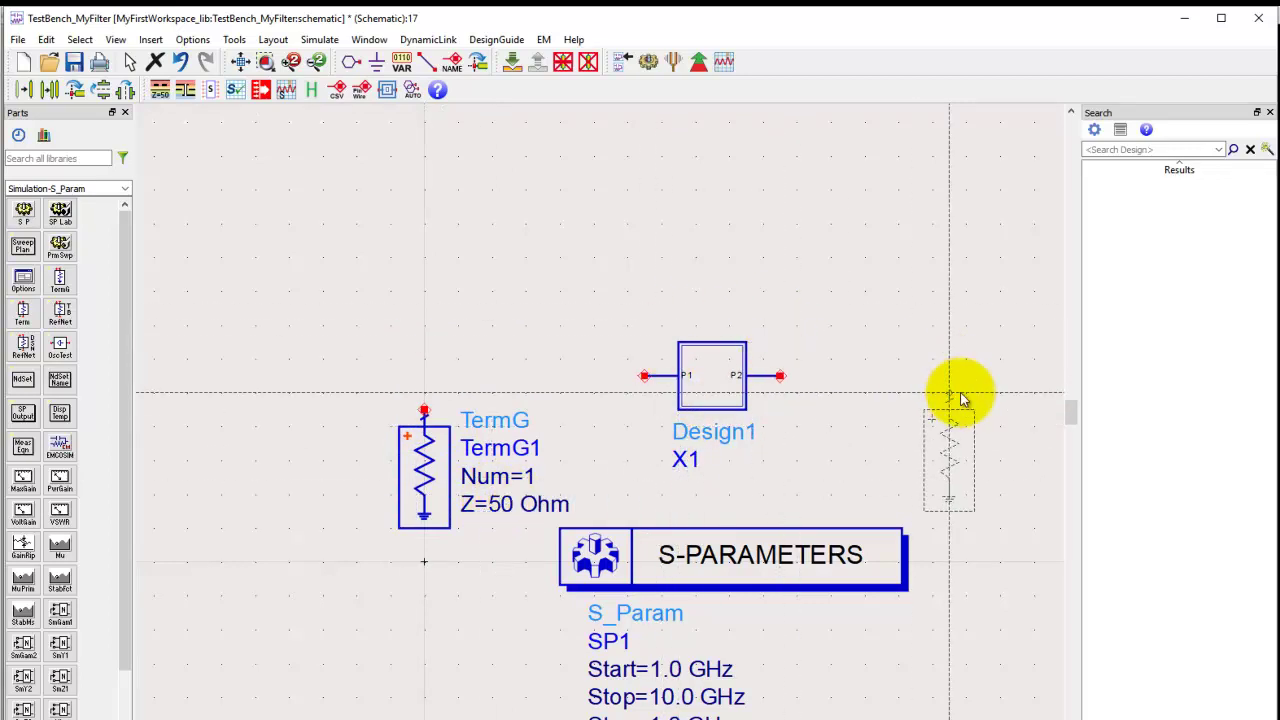
{"action": "left_click", "coordinate": [1000, 412]}
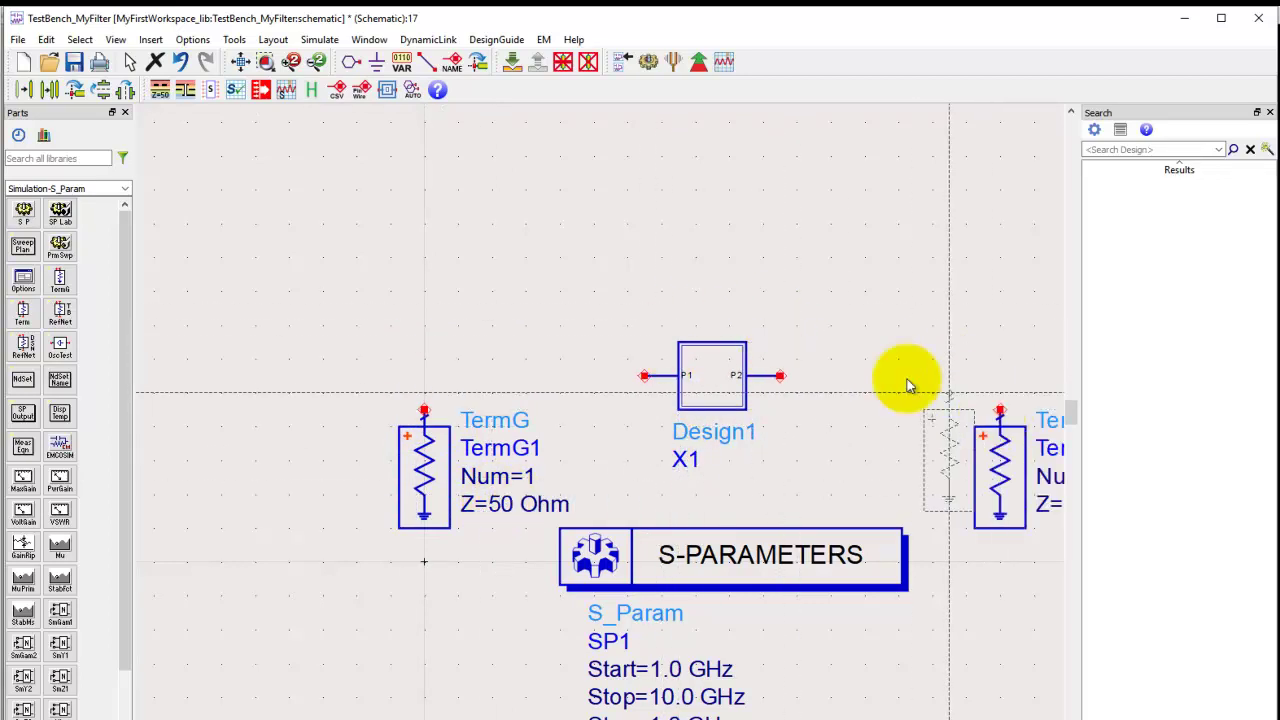
{"action": "left_click", "coordinate": [241, 62]}
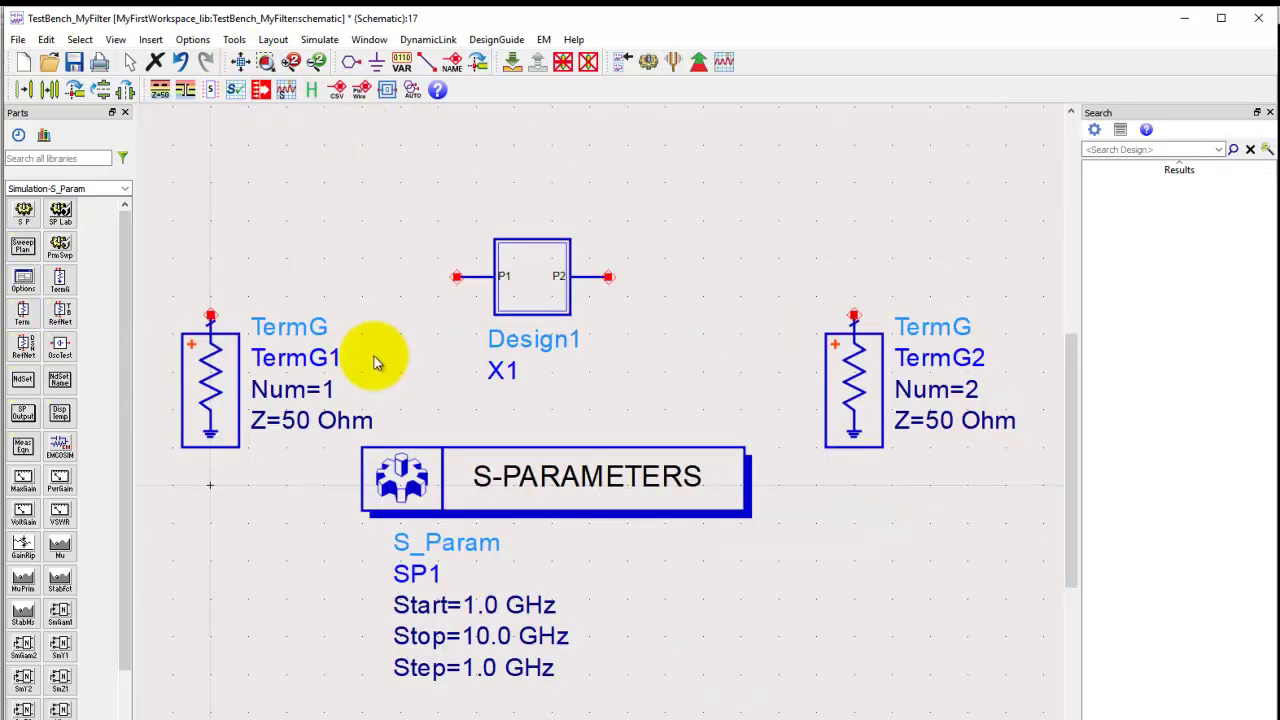
- Wire TermG1 to Design1's P1 and P2 to TermG2, then move the S-PARAMETERS block lower
{"action": "left_click", "coordinate": [427, 62]}
{"action": "left_click", "coordinate": [211, 318]}
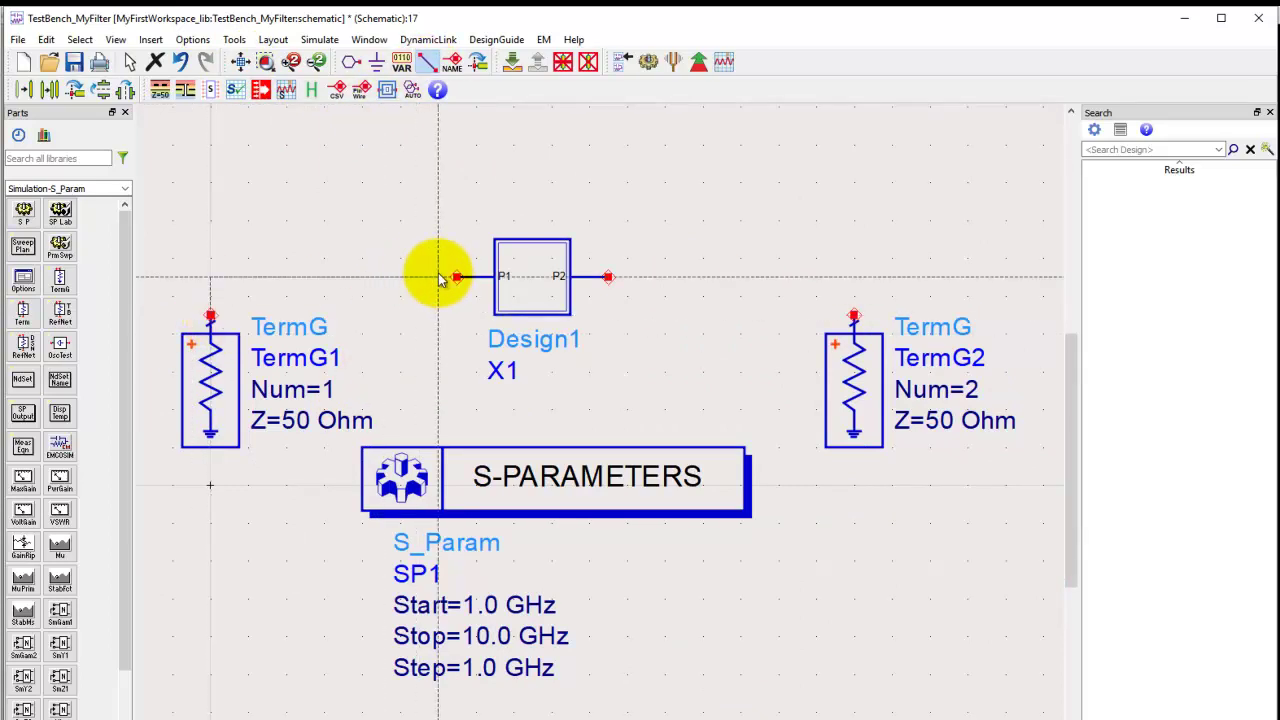
{"action": "left_click", "coordinate": [456, 276]}
{"action": "left_click", "coordinate": [607, 277]}
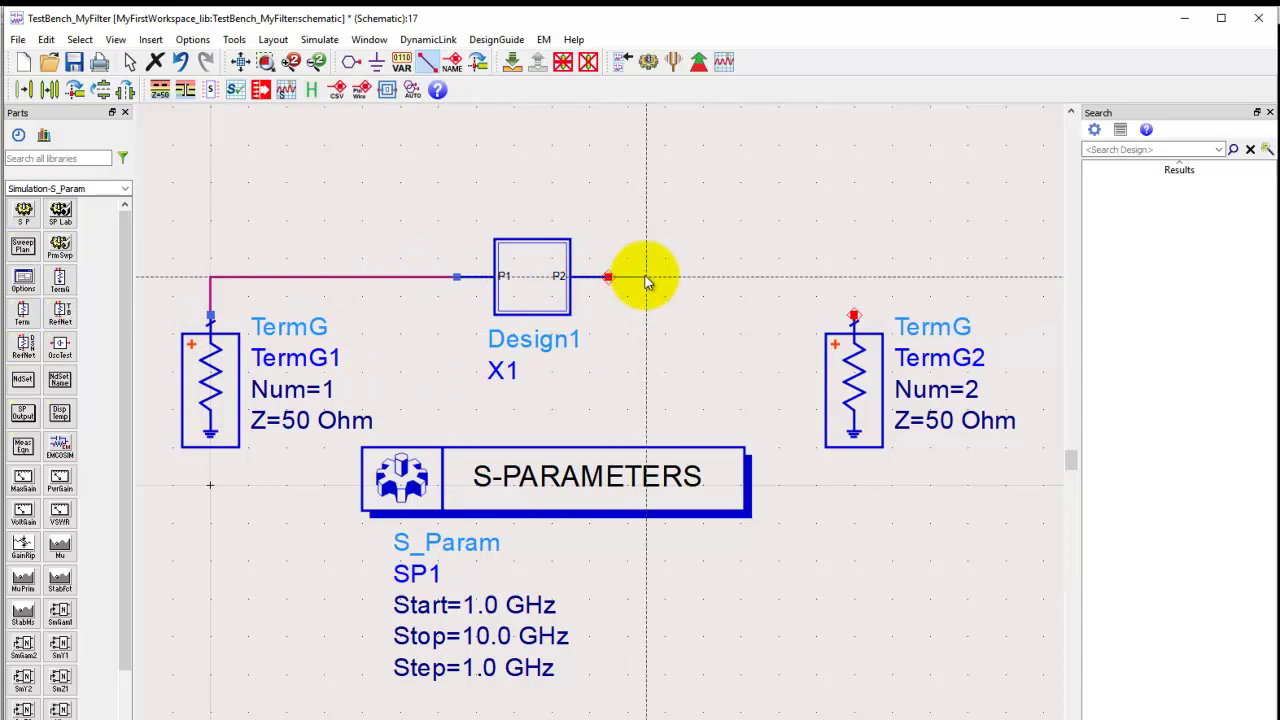
{"action": "left_click", "coordinate": [853, 316]}
{"action": "key", "text": "Escape"}
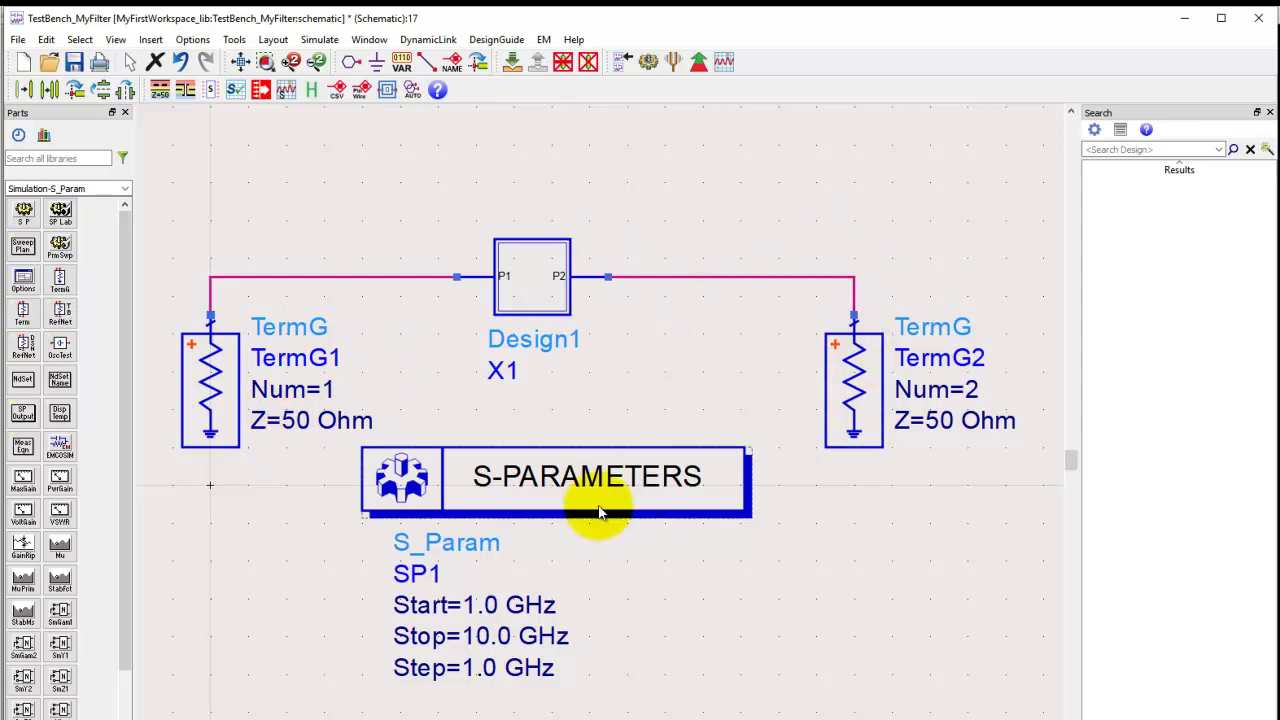
{"action": "left_click_drag", "start_coordinate": [591, 509], "coordinate": [588, 568]}
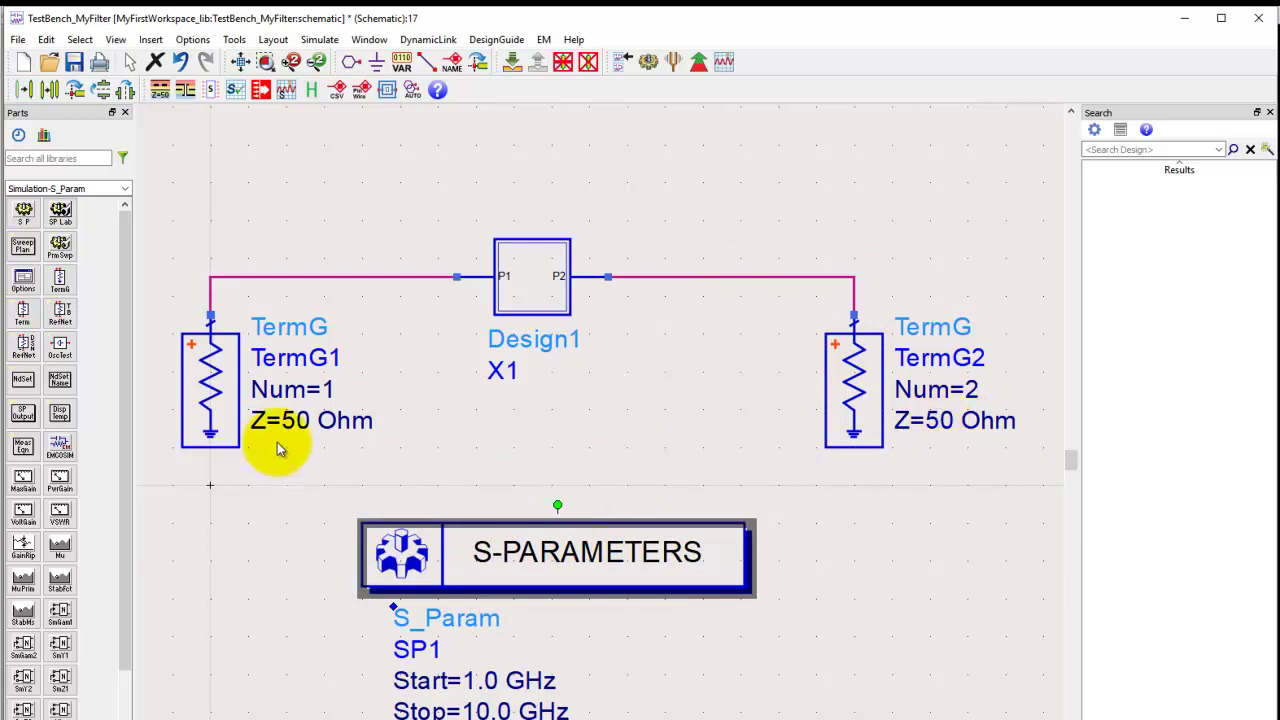
{"action": "double_click", "coordinate": [335, 403]}
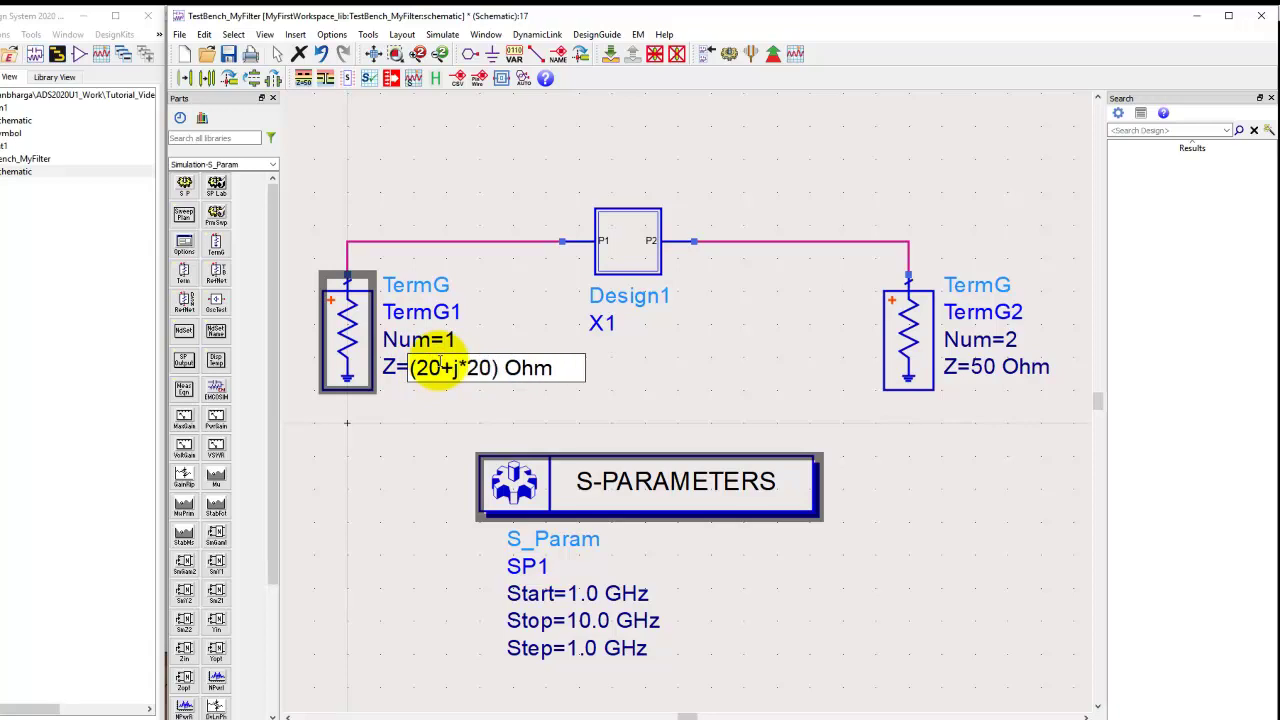
{"action": "left_click", "coordinate": [423, 390]}
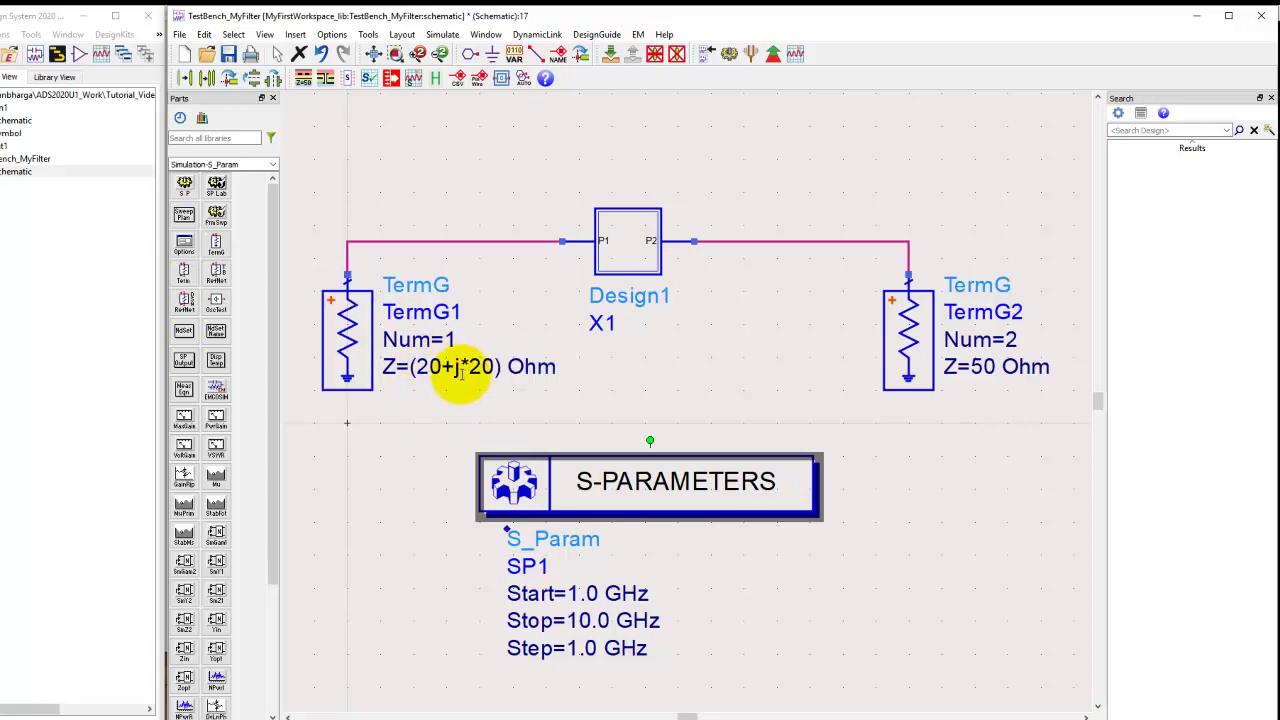
{"action": "double_click", "coordinate": [412, 368]}
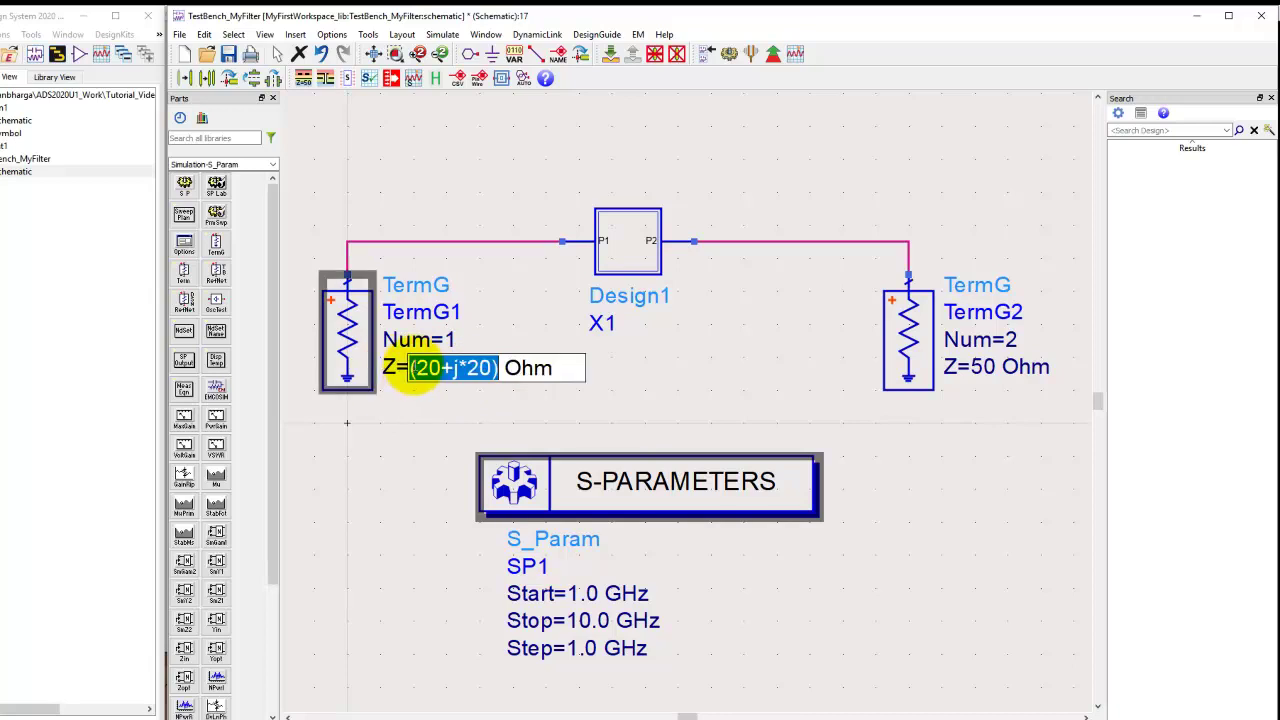
{"action": "type", "text": "50"}
{"action": "left_click", "coordinate": [413, 458]}
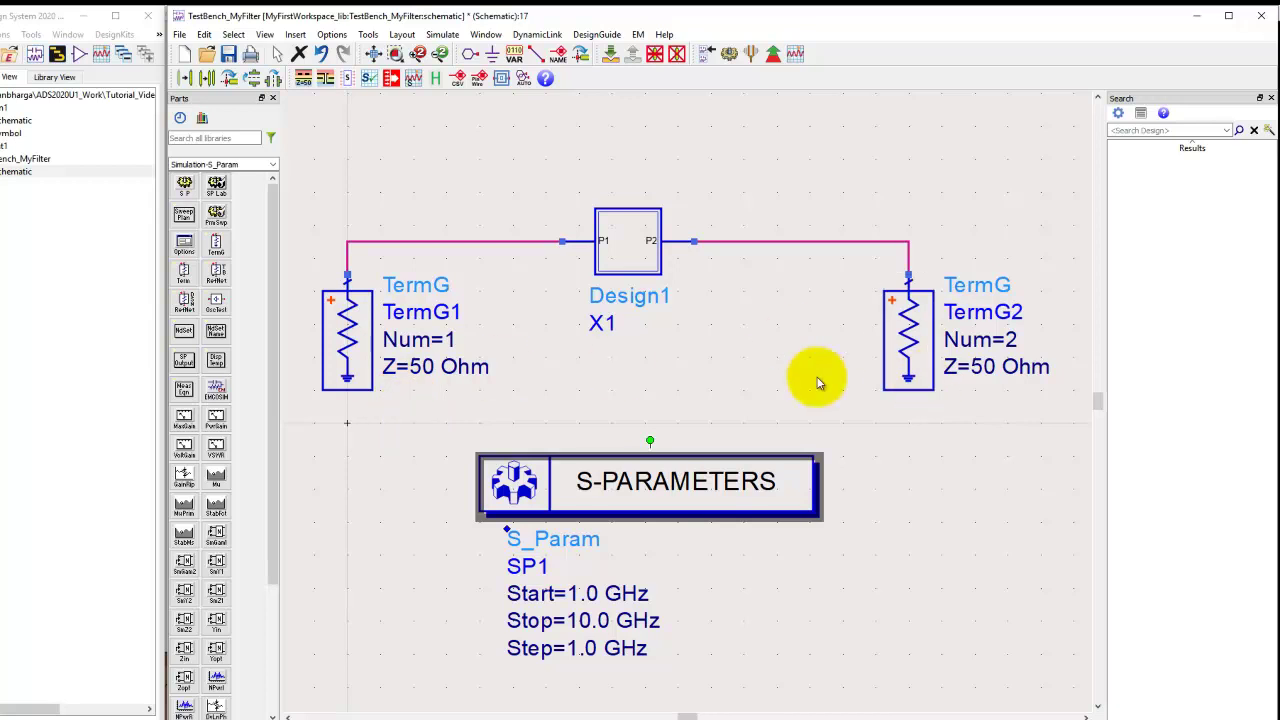
- Open SP1's settings, keep the Linear sweep, and set Start to 0.01 GHz
{"action": "left_click", "coordinate": [672, 440]}
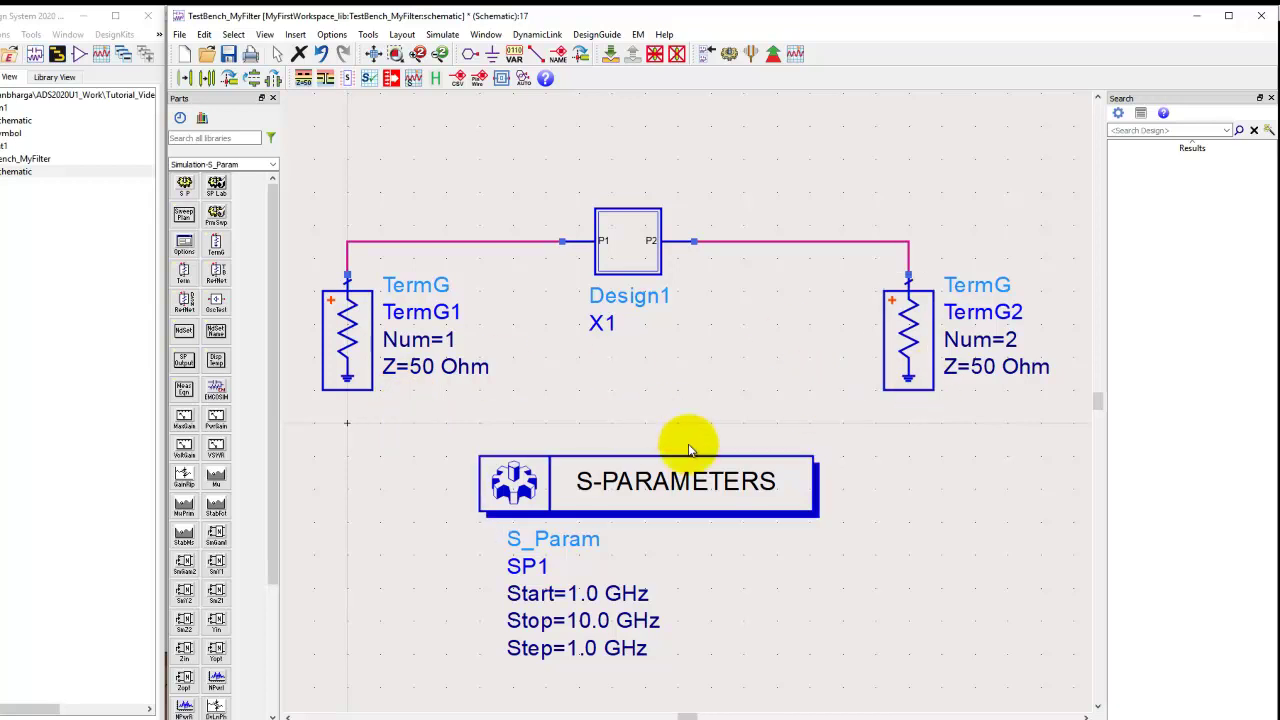
{"action": "double_click", "coordinate": [634, 496]}
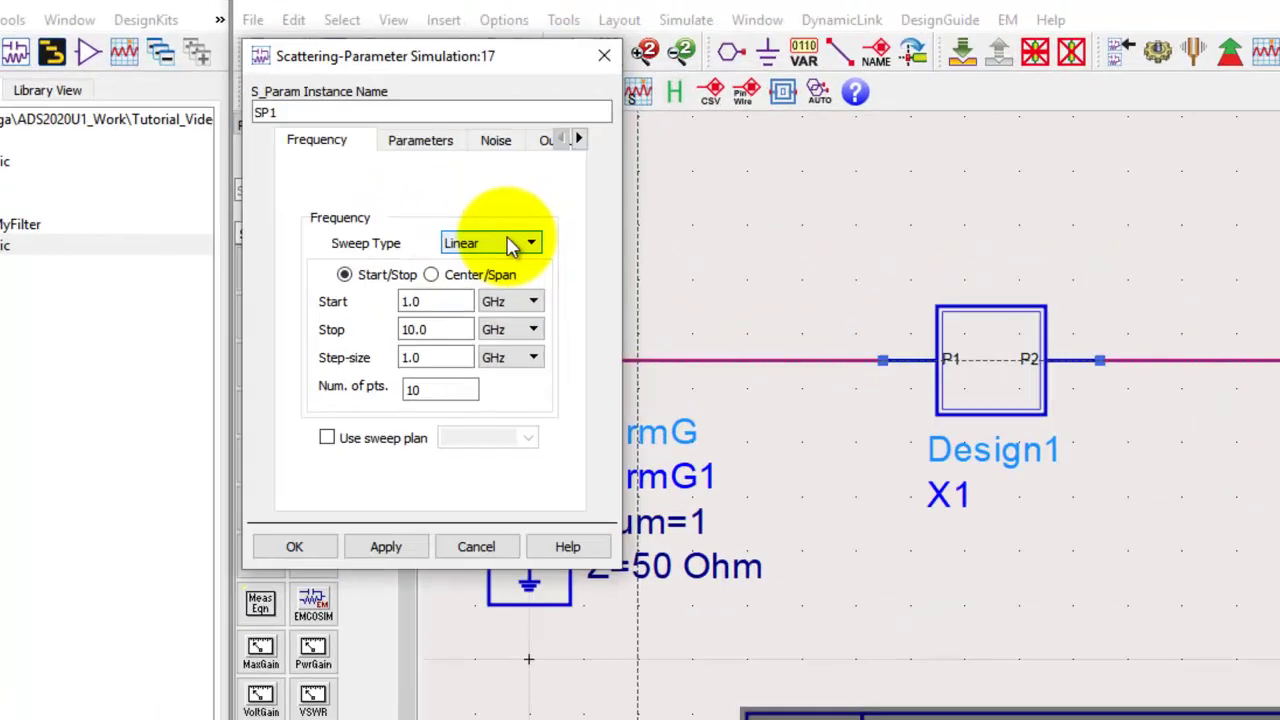
{"action": "left_click", "coordinate": [512, 245]}
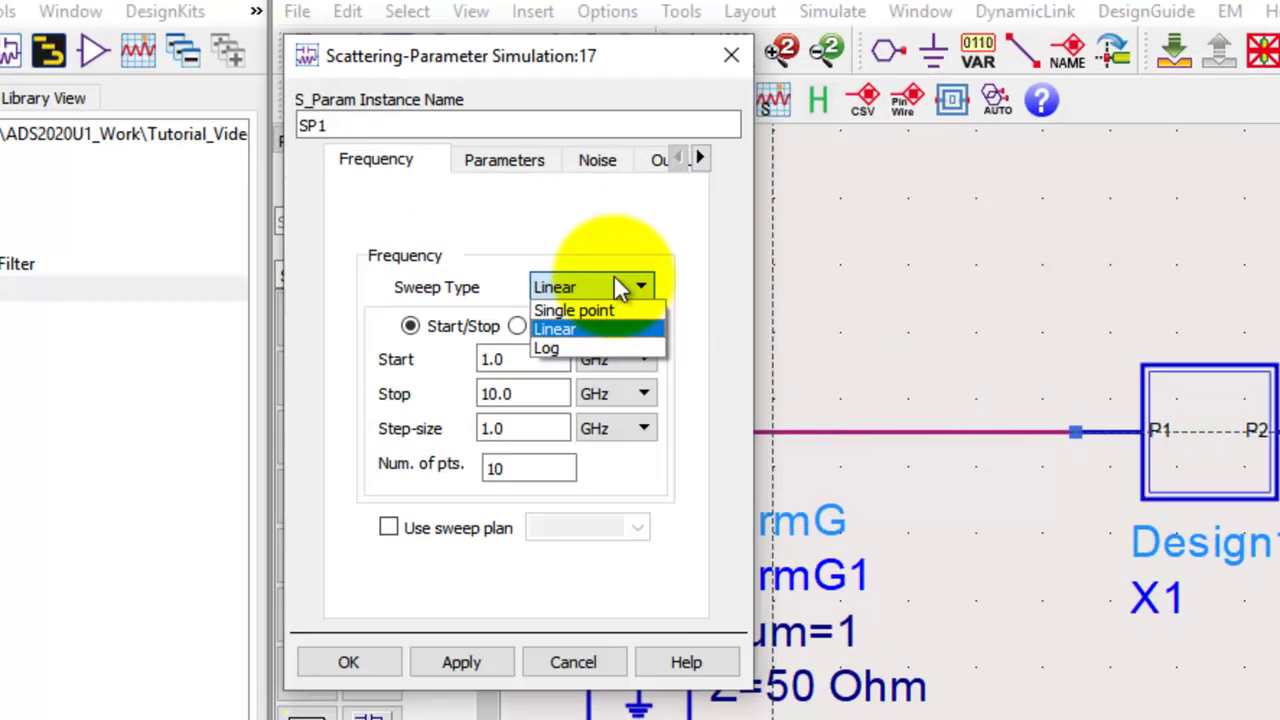
{"action": "left_click", "coordinate": [560, 328]}
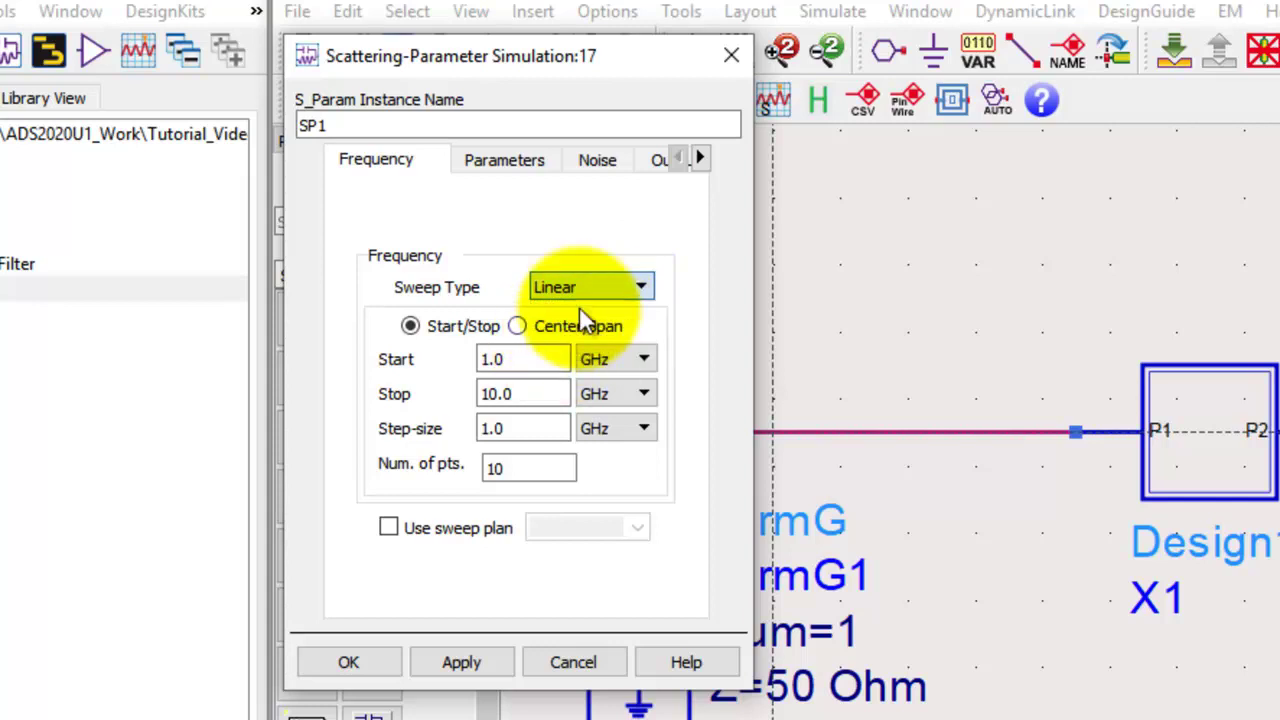
{"action": "double_click", "coordinate": [490, 359]}
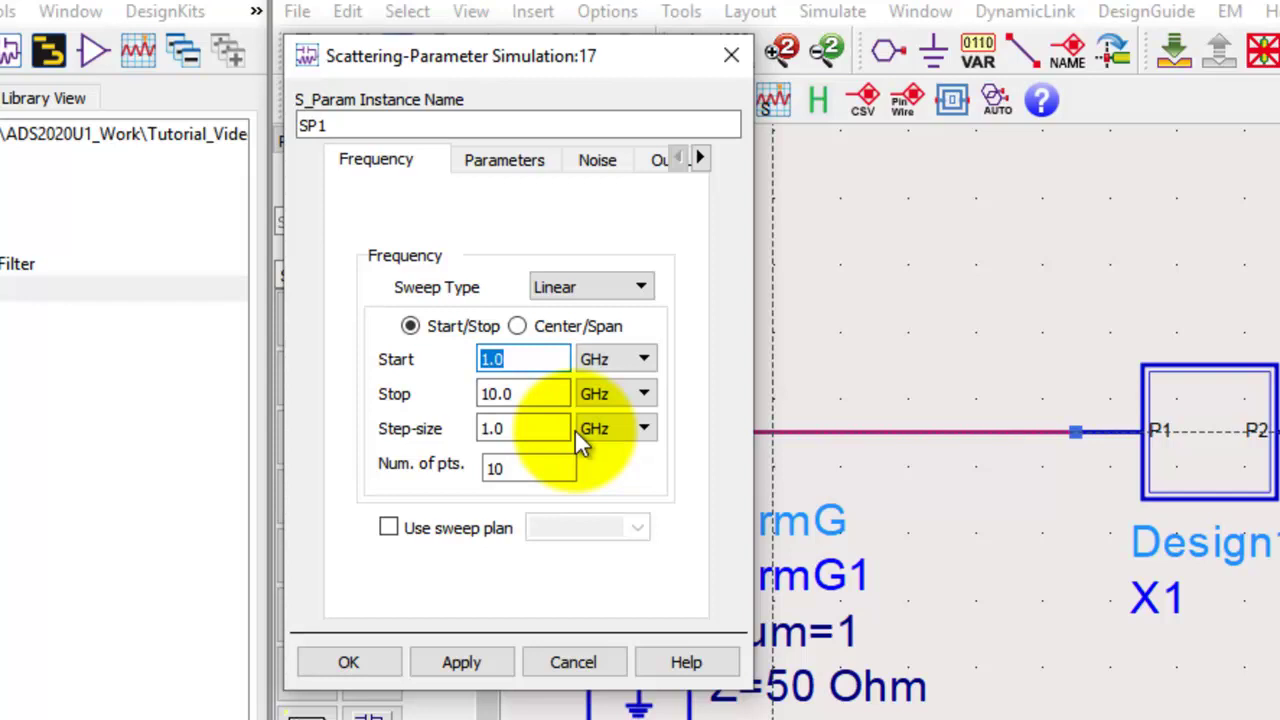
{"action": "type", "text": "0.01"}
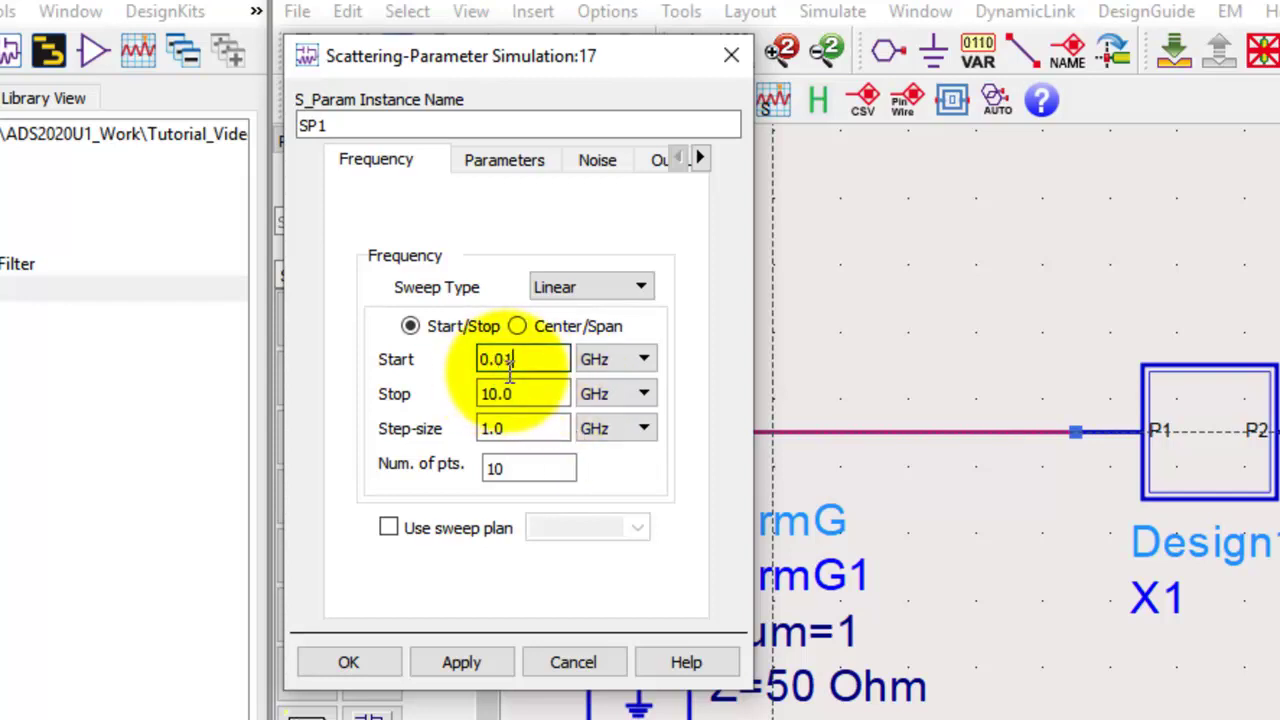
{"action": "left_click", "coordinate": [650, 362]}
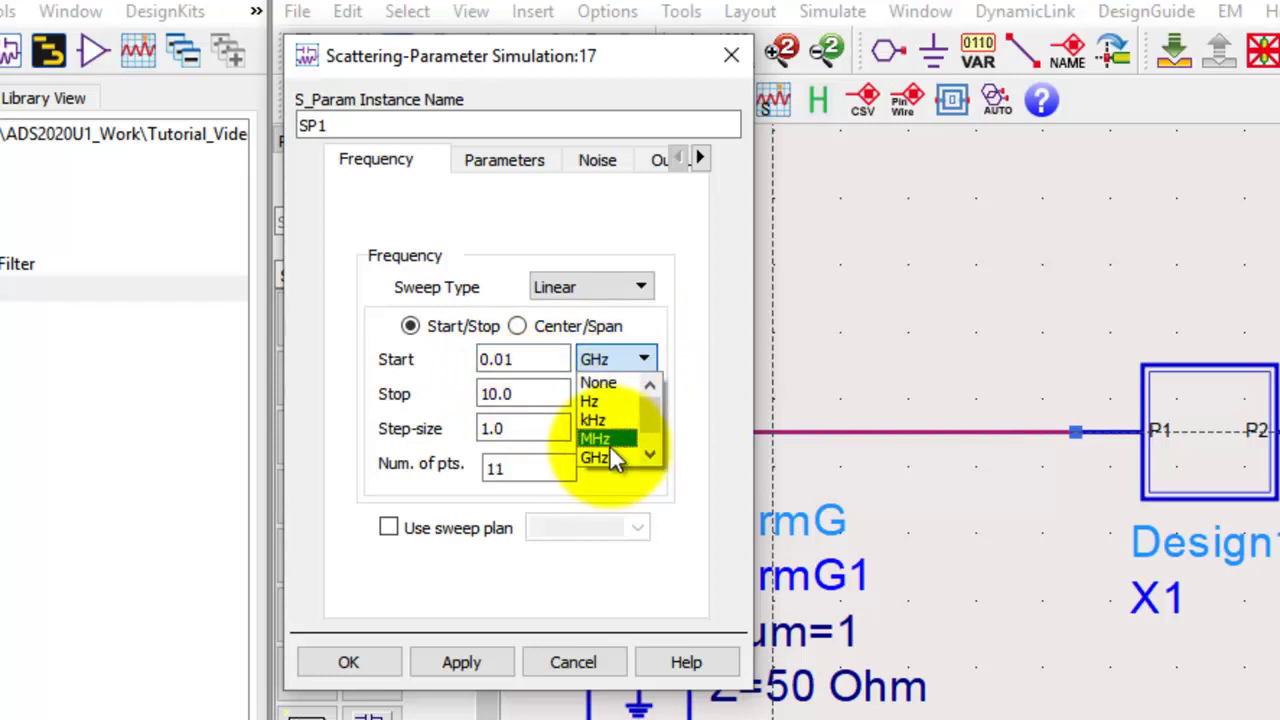
{"action": "left_click", "coordinate": [628, 358]}
- Set Stop to 0.5 GHz and Num. of pts to 101, then apply the sweep
{"action": "left_click", "coordinate": [532, 394]}
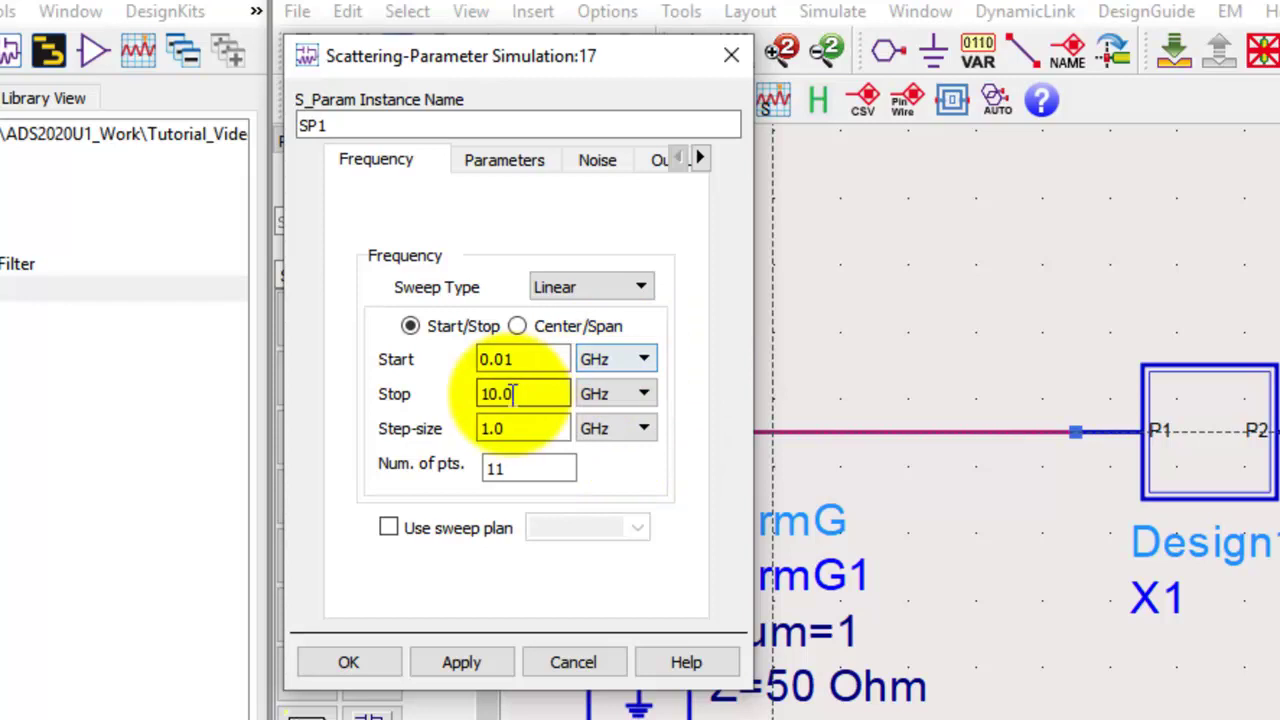
{"action": "left_click_drag", "start_coordinate": [532, 394], "coordinate": [430, 428]}
{"action": "type", "text": "0."}
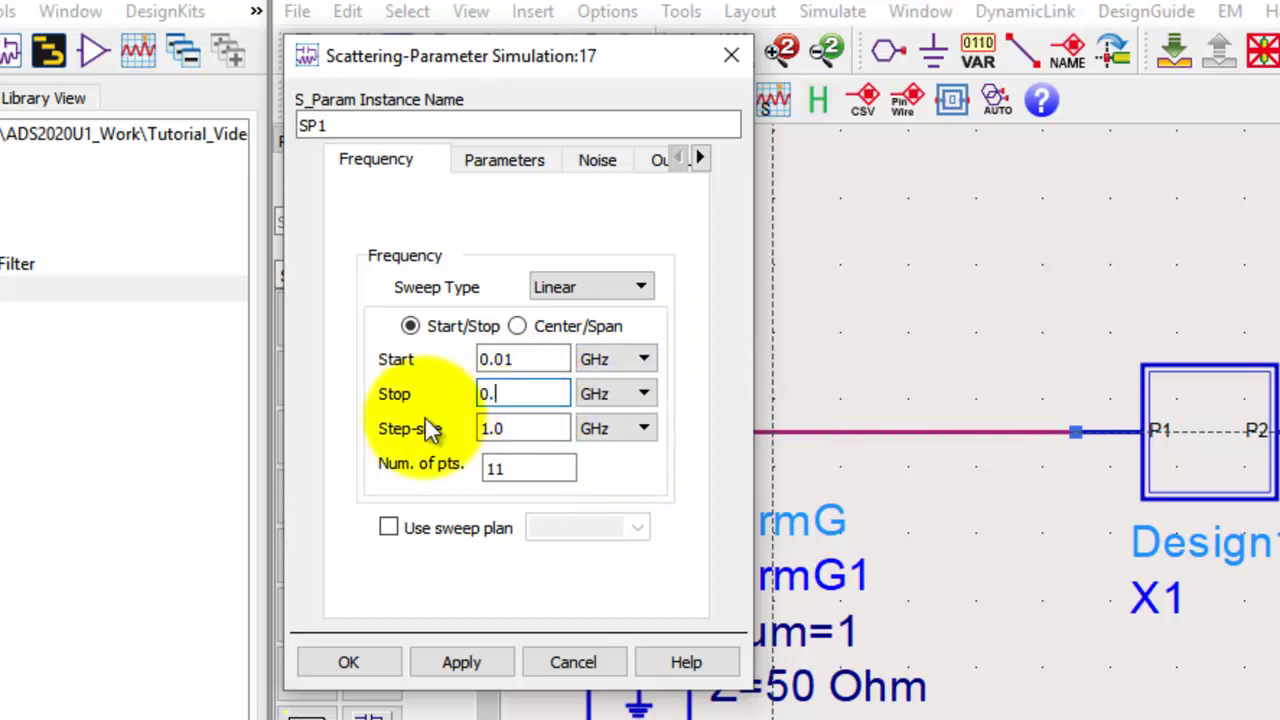
{"action": "type", "text": "5"}
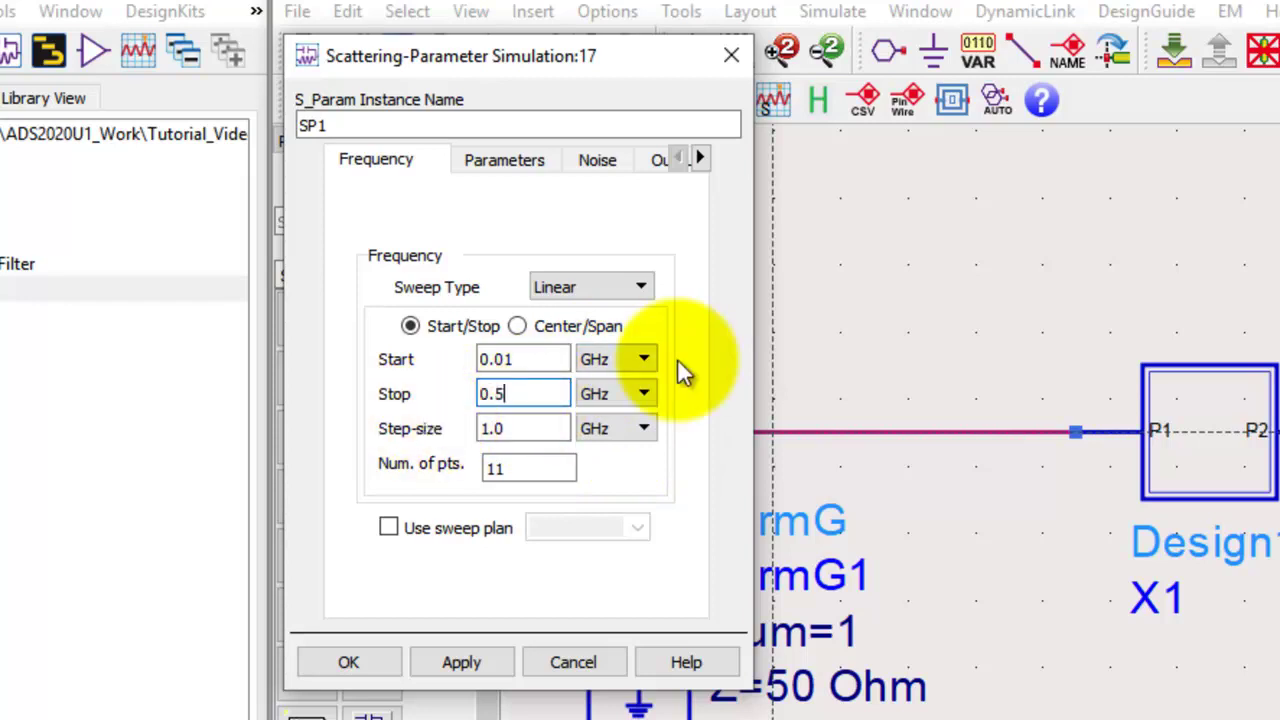
{"action": "double_click", "coordinate": [523, 462]}
{"action": "type", "text": "2"}
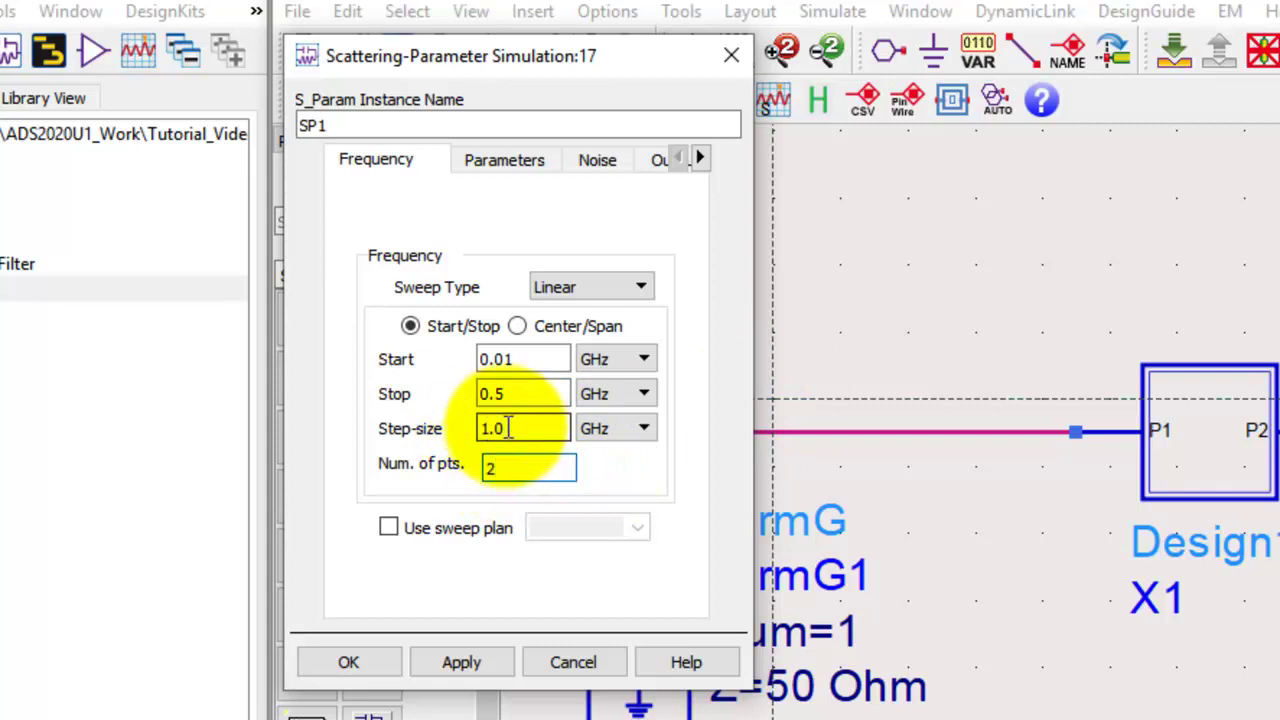
{"action": "left_click", "coordinate": [508, 428]}
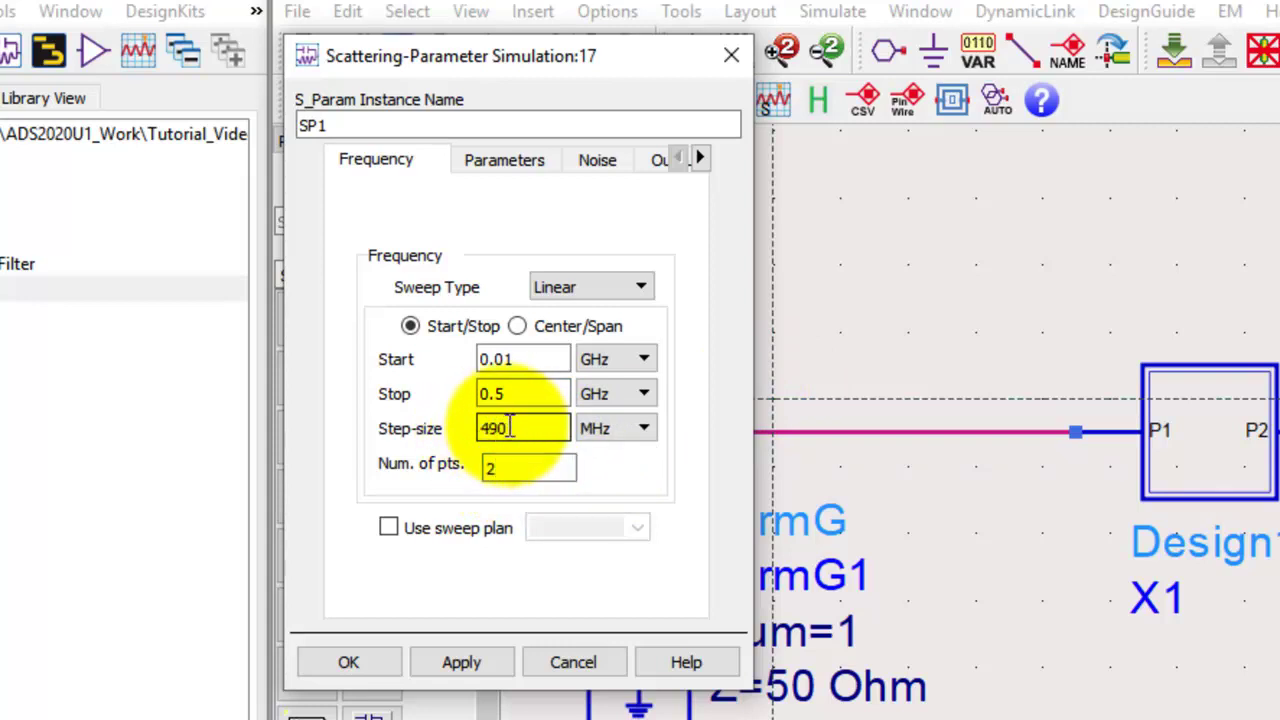
{"action": "left_click_drag", "start_coordinate": [545, 468], "coordinate": [461, 470]}
{"action": "type", "text": "101"}
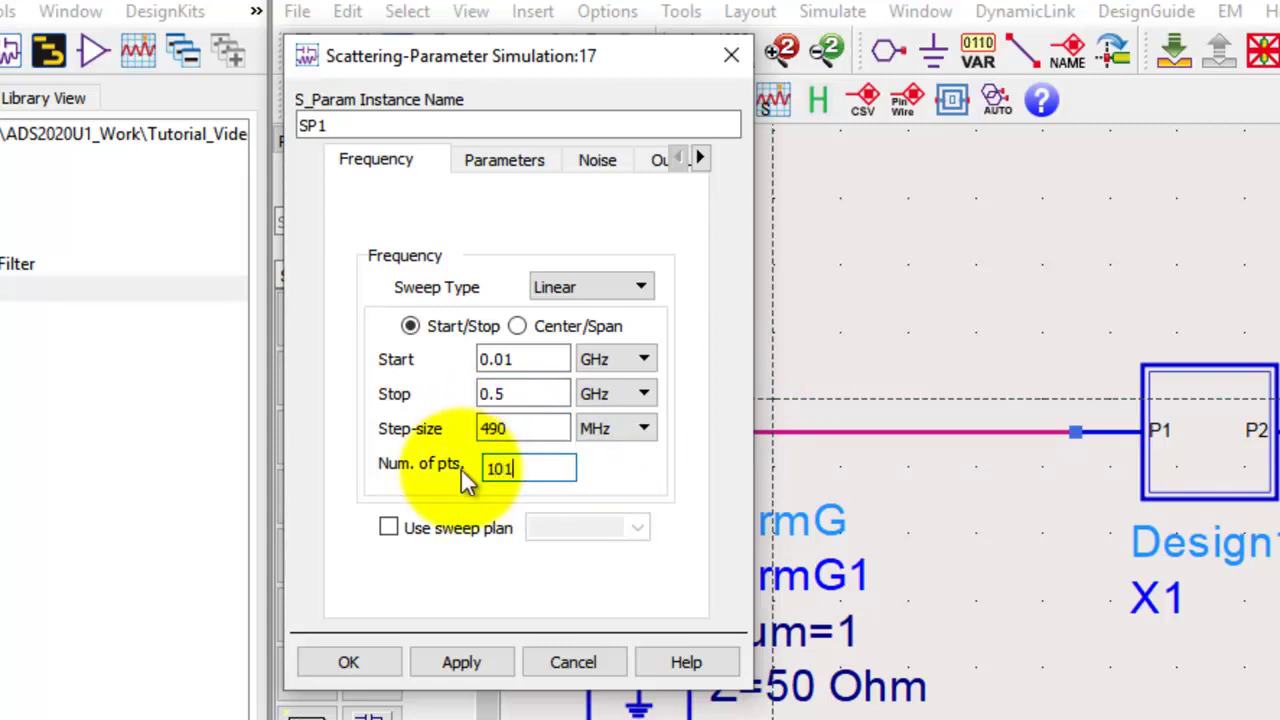
{"action": "left_click", "coordinate": [462, 660]}
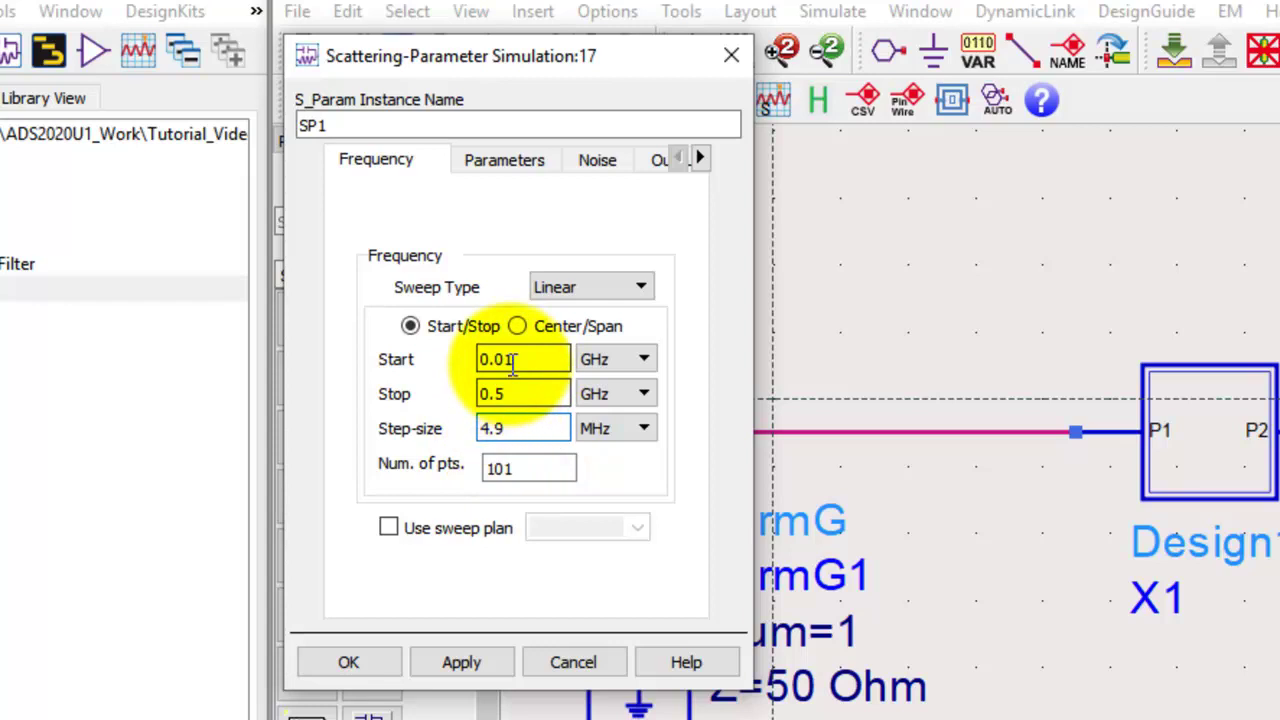
{"action": "left_click", "coordinate": [452, 663]}
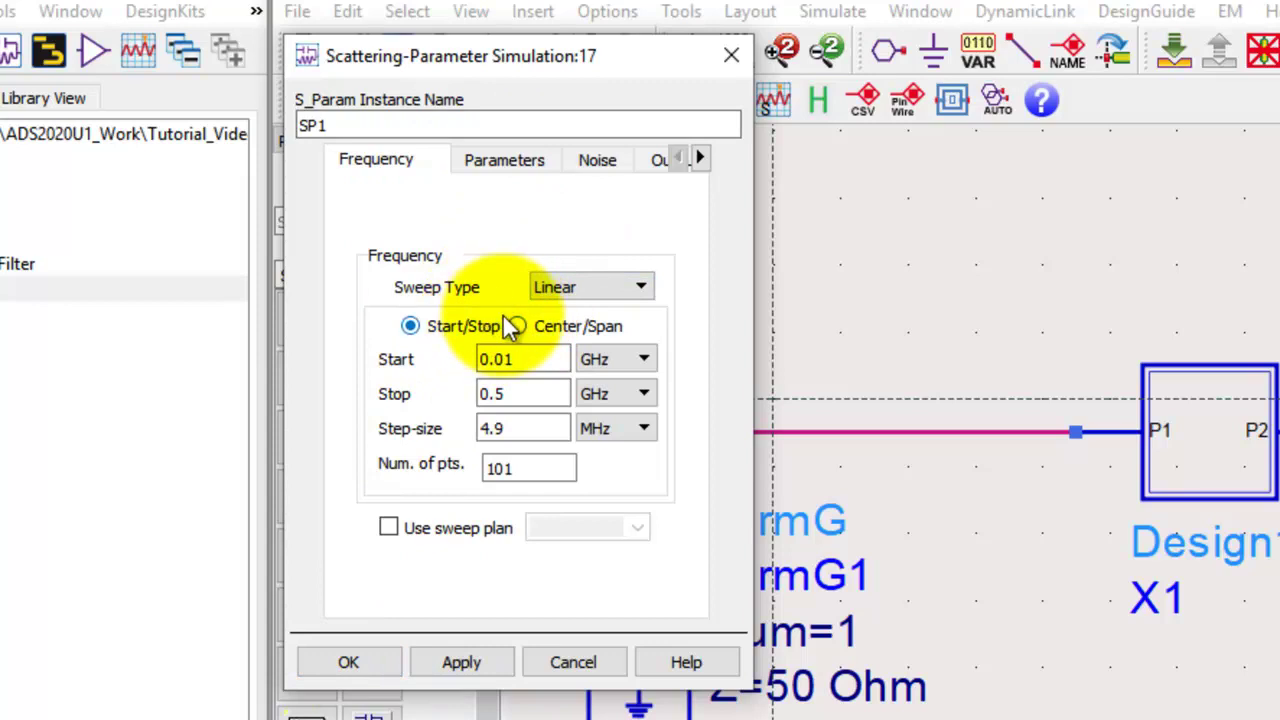
- Enable Group delay on the Parameters tab, leave Calculate noise off, and close with OK
{"action": "left_click", "coordinate": [509, 162]}
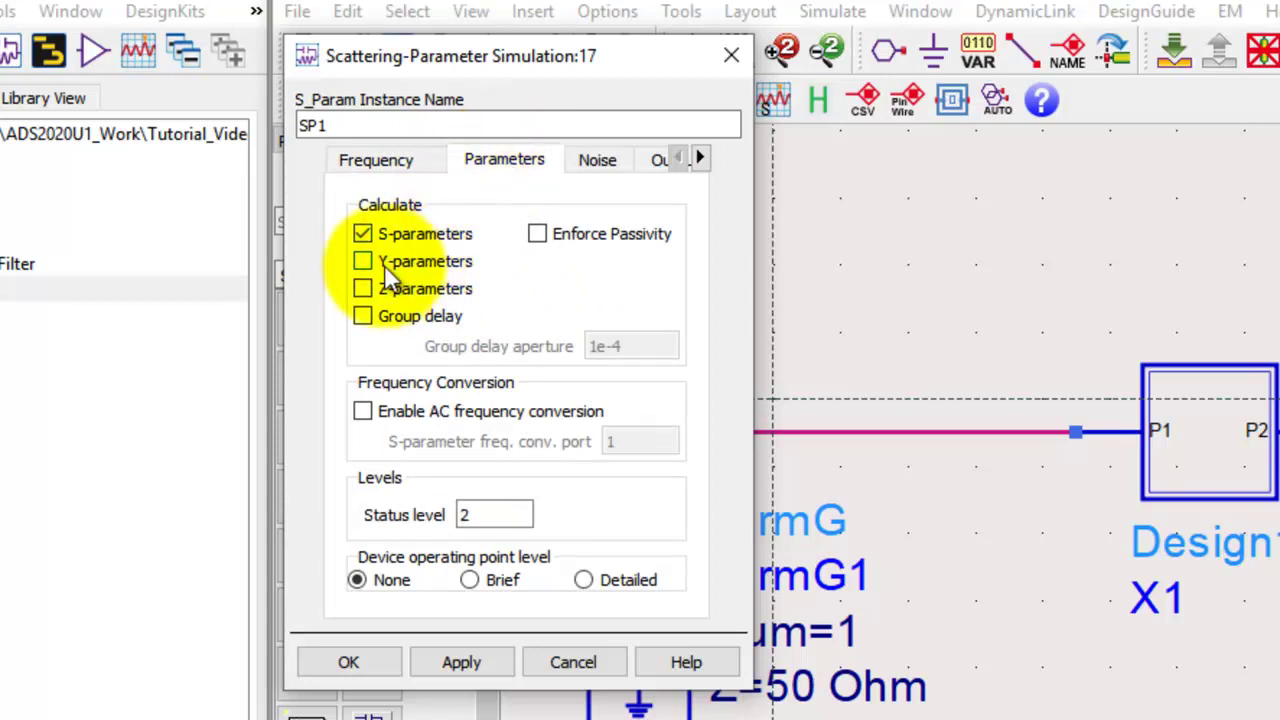
{"action": "left_click", "coordinate": [362, 318]}
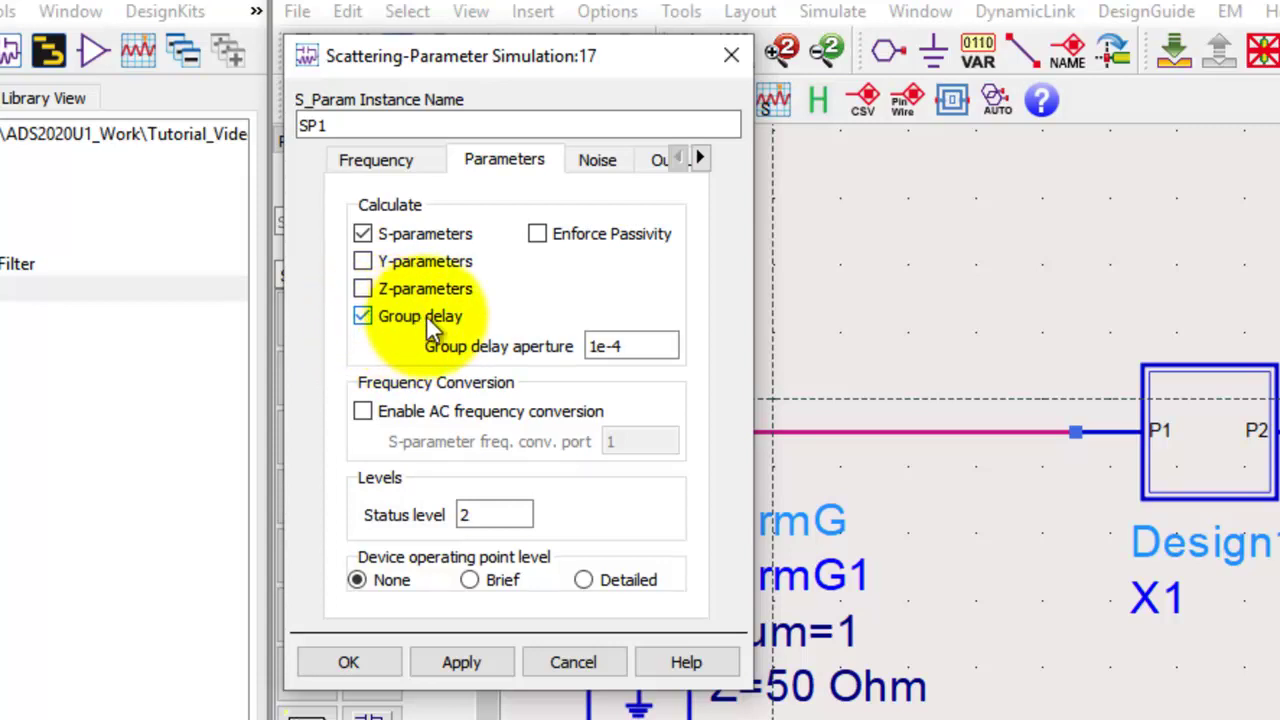
{"action": "left_click", "coordinate": [600, 163]}
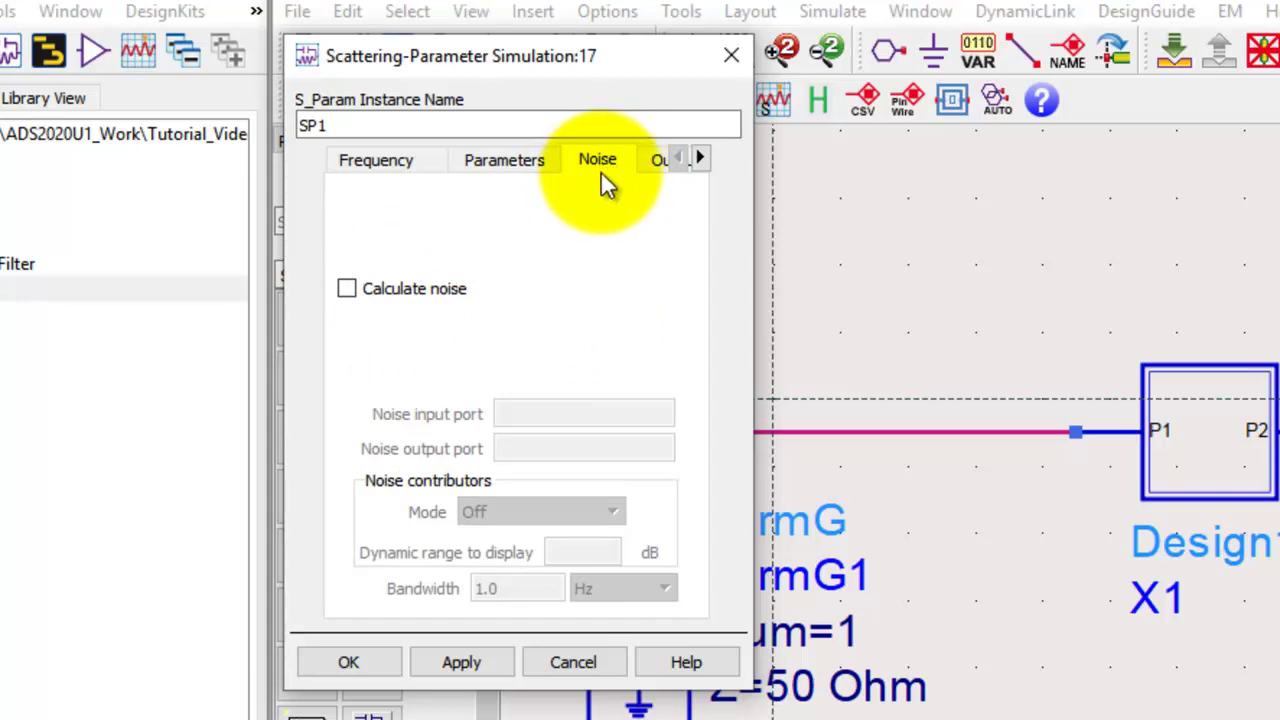
{"action": "left_click", "coordinate": [354, 291]}
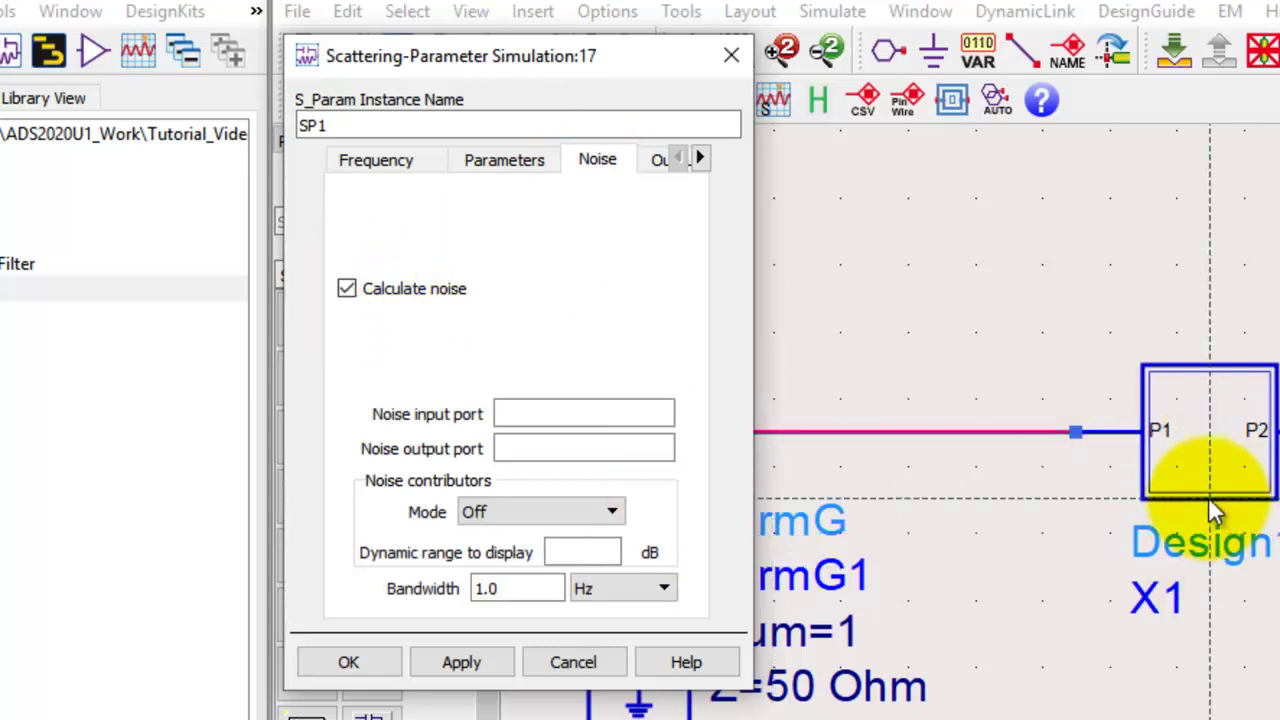
{"action": "left_click", "coordinate": [366, 288]}
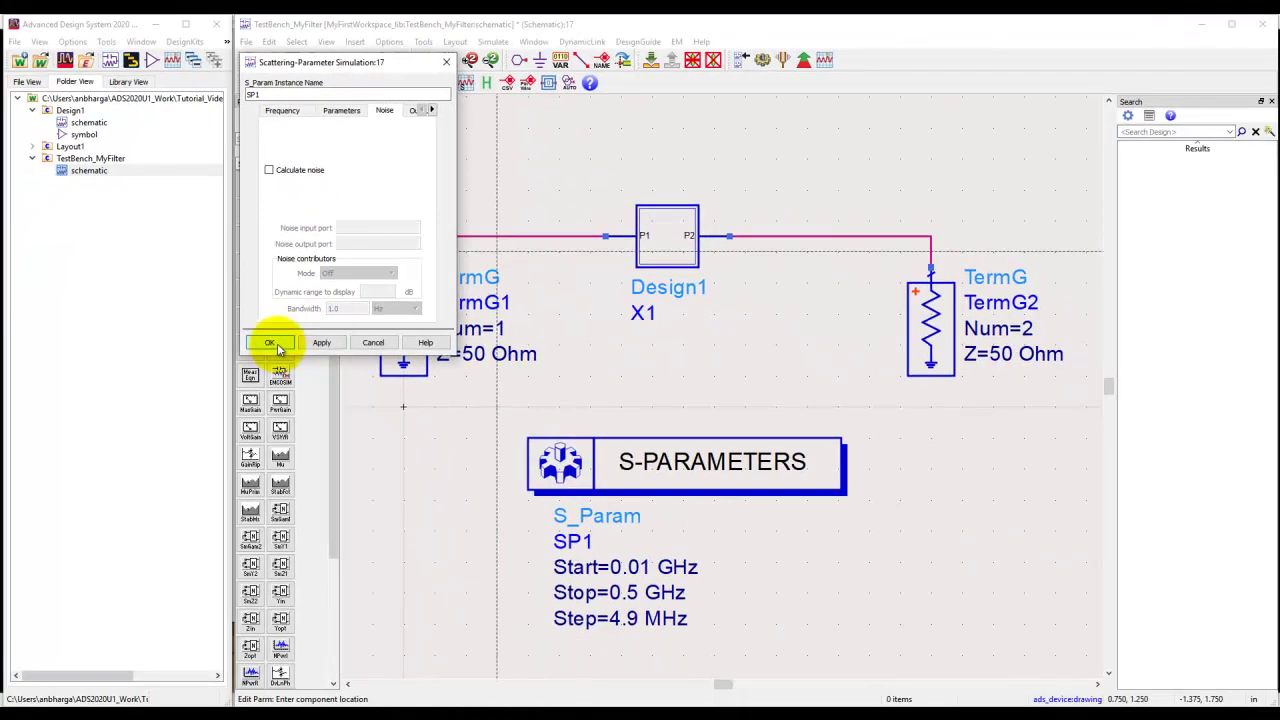
{"action": "left_click", "coordinate": [270, 343]}
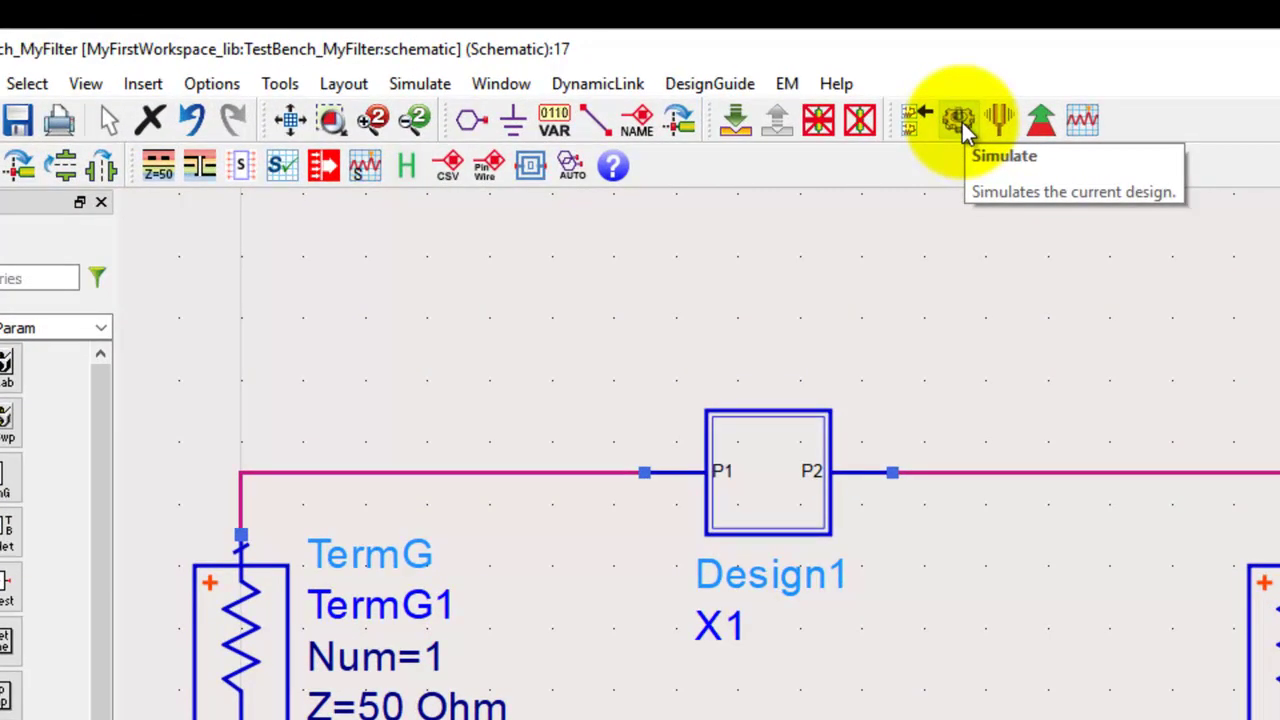
- Open the Simulate menu for the TestBench_MyFilter schematic
{"action": "left_click", "coordinate": [425, 86]}
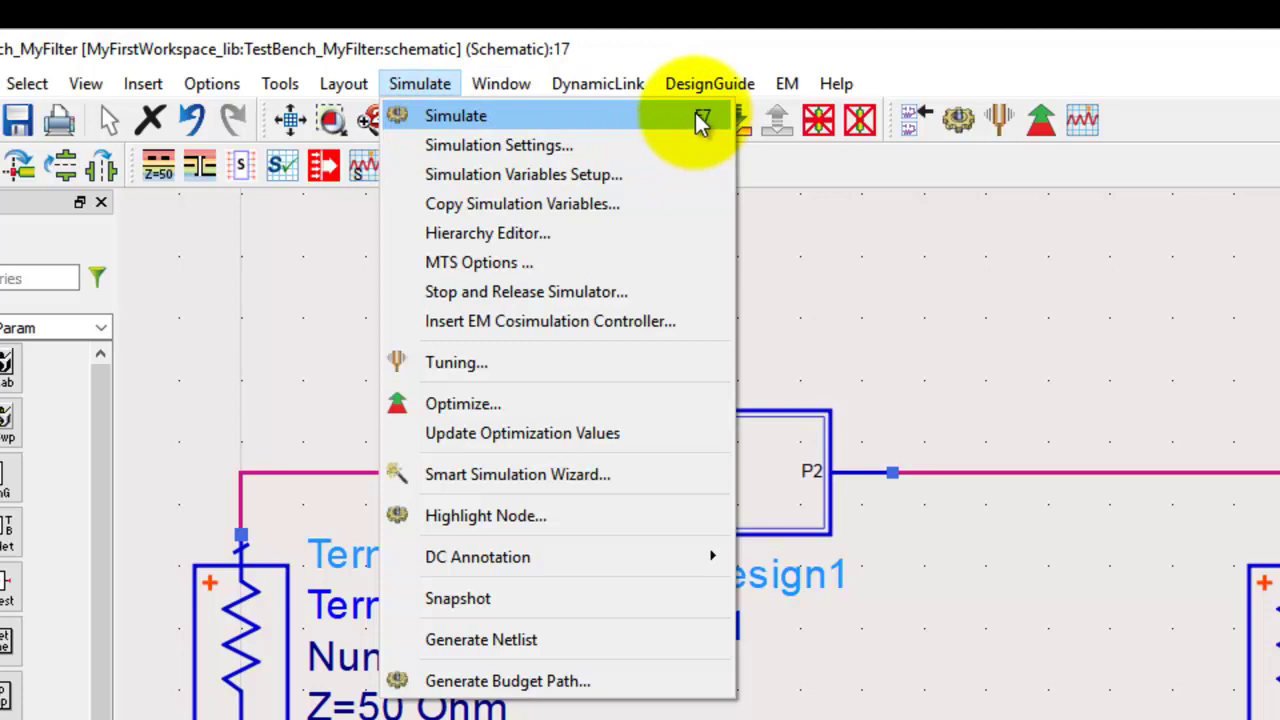
- Open Simulation Settings, review the Output Setup tab, and apply it unchanged
{"action": "left_click", "coordinate": [560, 145]}
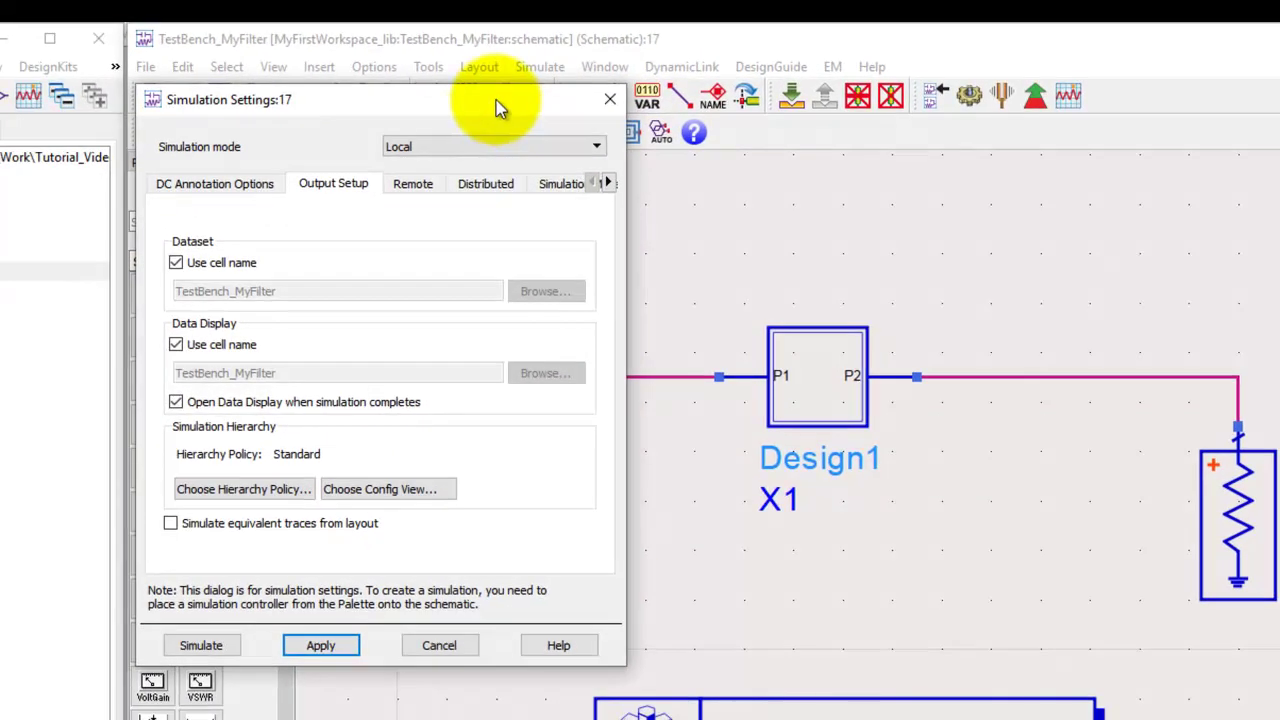
{"action": "left_click_drag", "start_coordinate": [496, 100], "coordinate": [515, 182]}
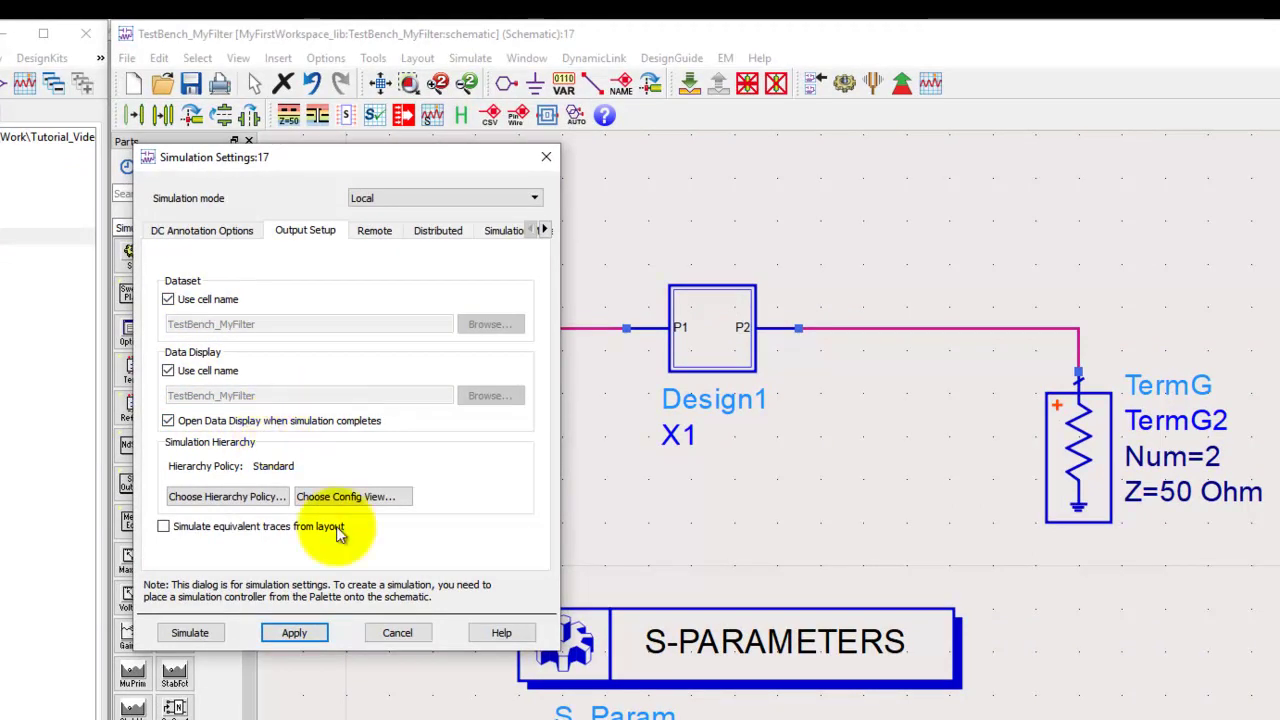
{"action": "left_click", "coordinate": [294, 632]}
- Close the simulation settings and run the S-parameter simulation
{"action": "left_click", "coordinate": [397, 632]}
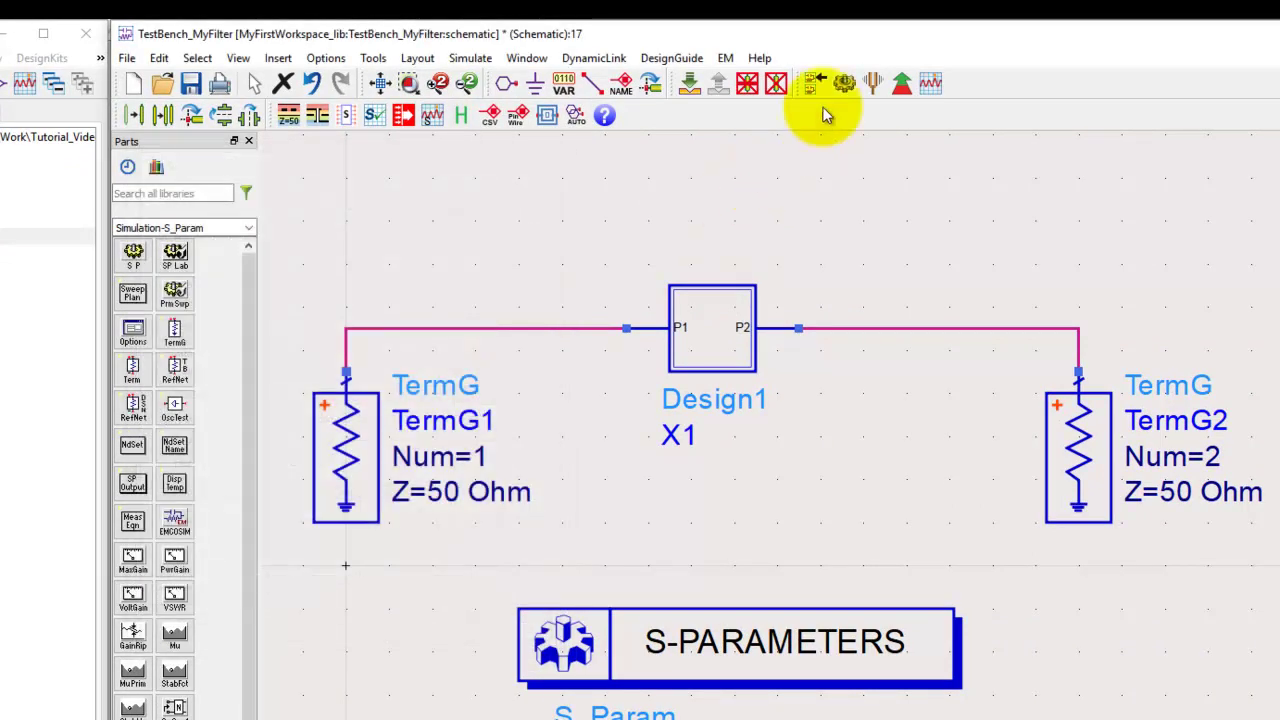
{"action": "left_click", "coordinate": [843, 82]}
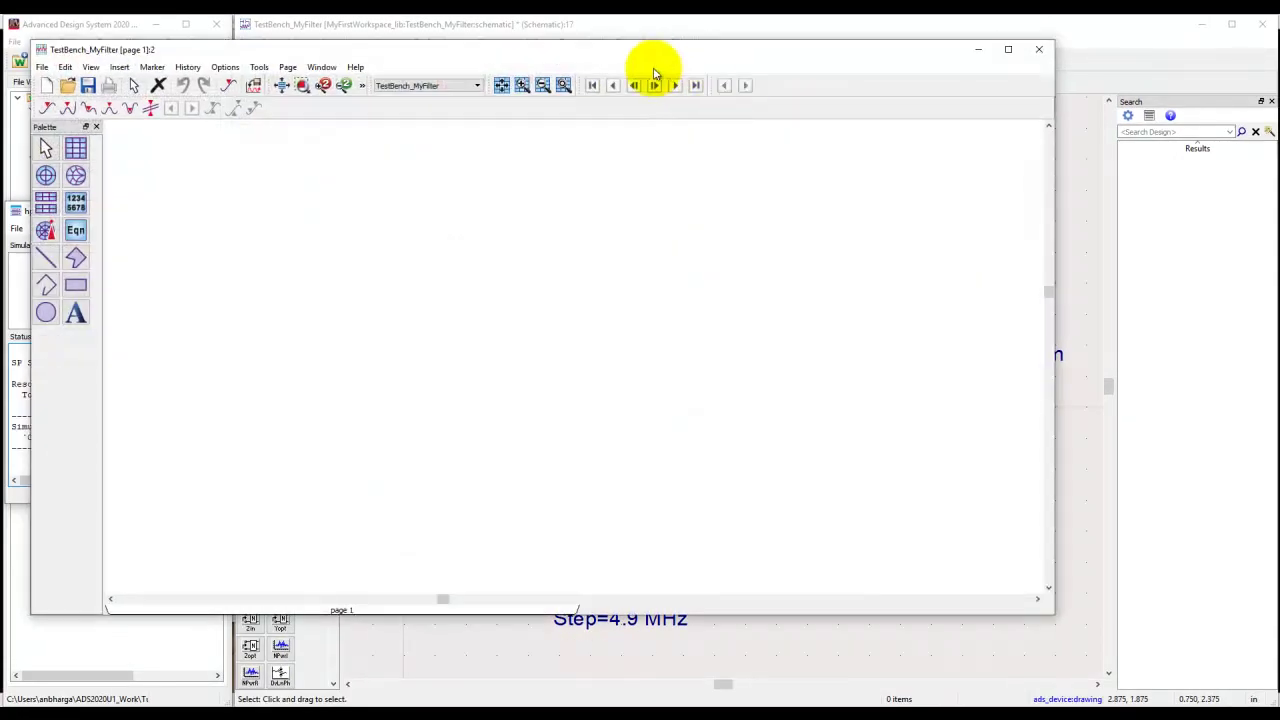
{"action": "left_click_drag", "start_coordinate": [655, 73], "coordinate": [777, 77]}
- Review the hpeesofsim log for the TestBench_MyFilter dataset, then bring the empty data display forward
{"action": "left_click", "coordinate": [144, 222]}
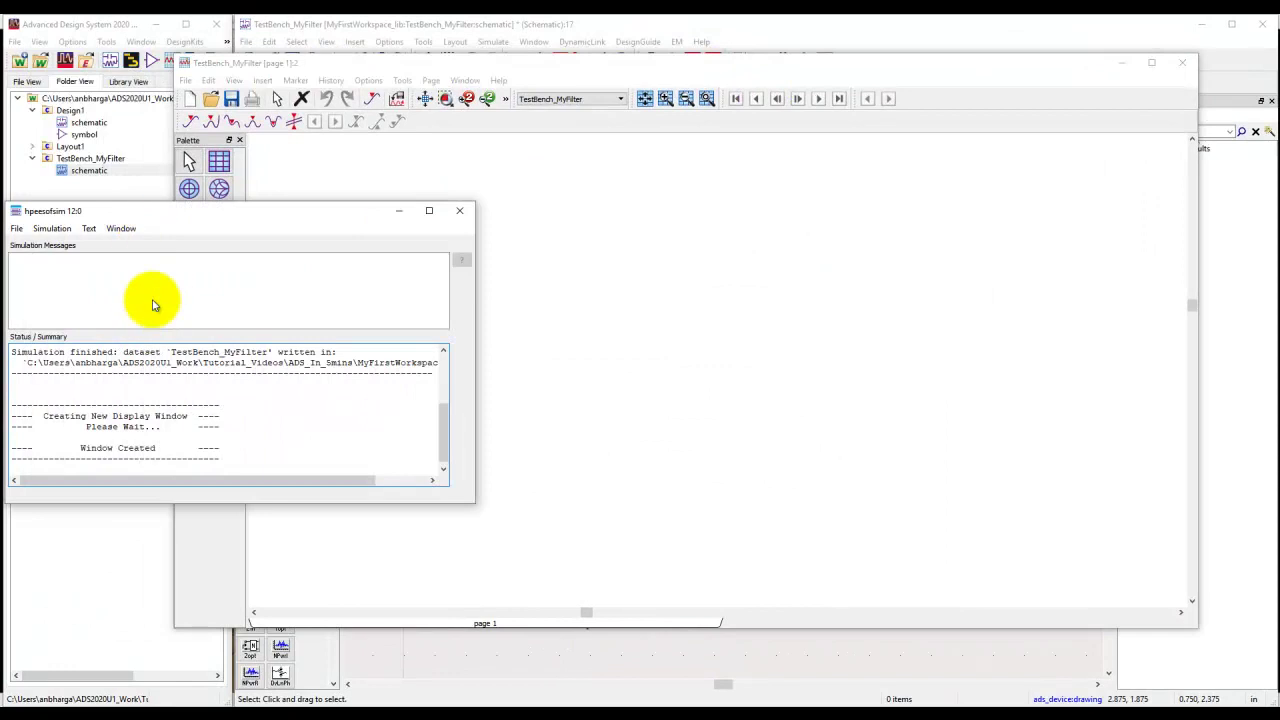
{"action": "scroll", "coordinate": [267, 426], "scroll_direction": "up", "scroll_amount": 3}
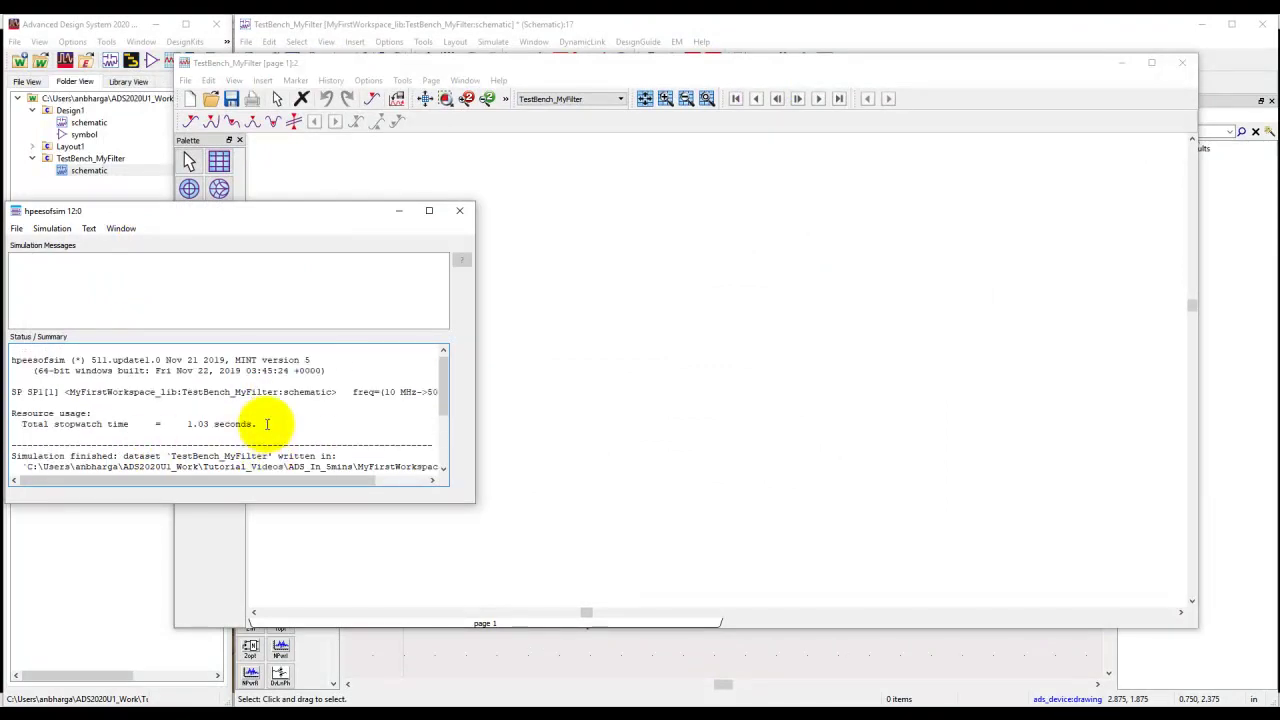
{"action": "scroll", "coordinate": [260, 423], "scroll_direction": "down", "scroll_amount": 2}
{"action": "scroll", "coordinate": [263, 423], "scroll_direction": "up", "scroll_amount": 2}
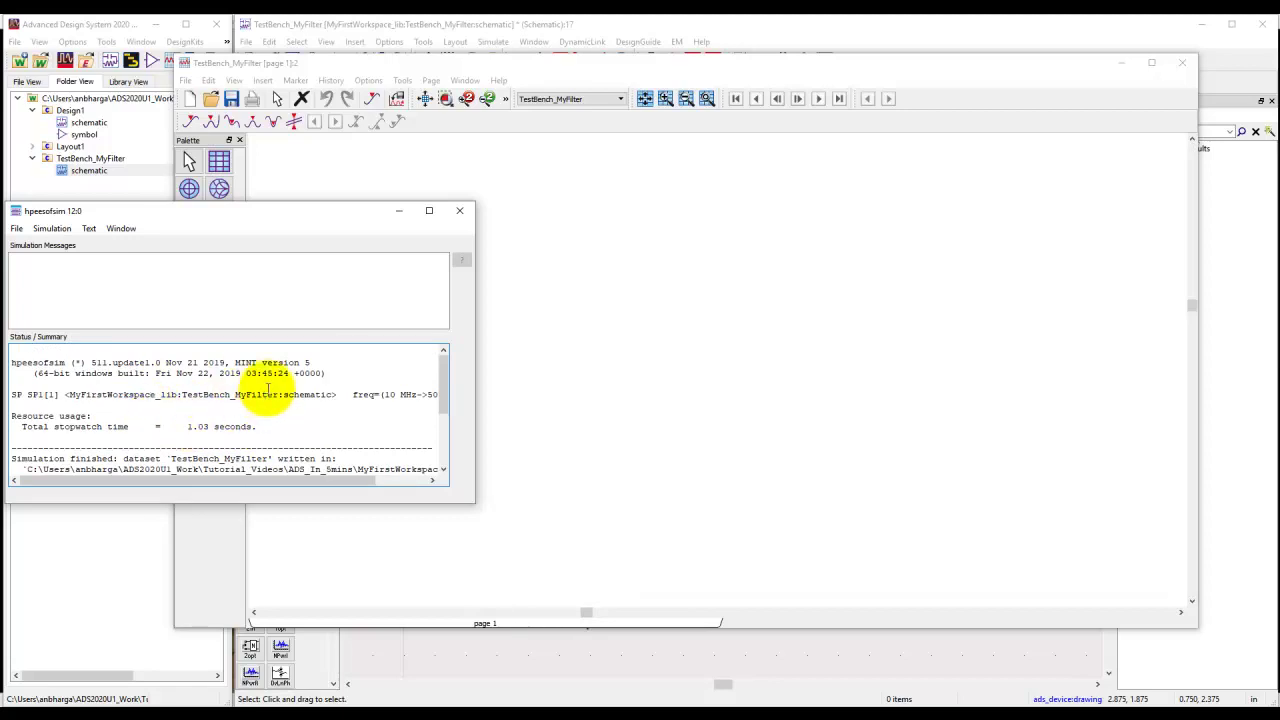
{"action": "scroll", "coordinate": [267, 392], "scroll_direction": "down", "scroll_amount": 3}
{"action": "scroll", "coordinate": [267, 392], "scroll_direction": "up", "scroll_amount": 3}
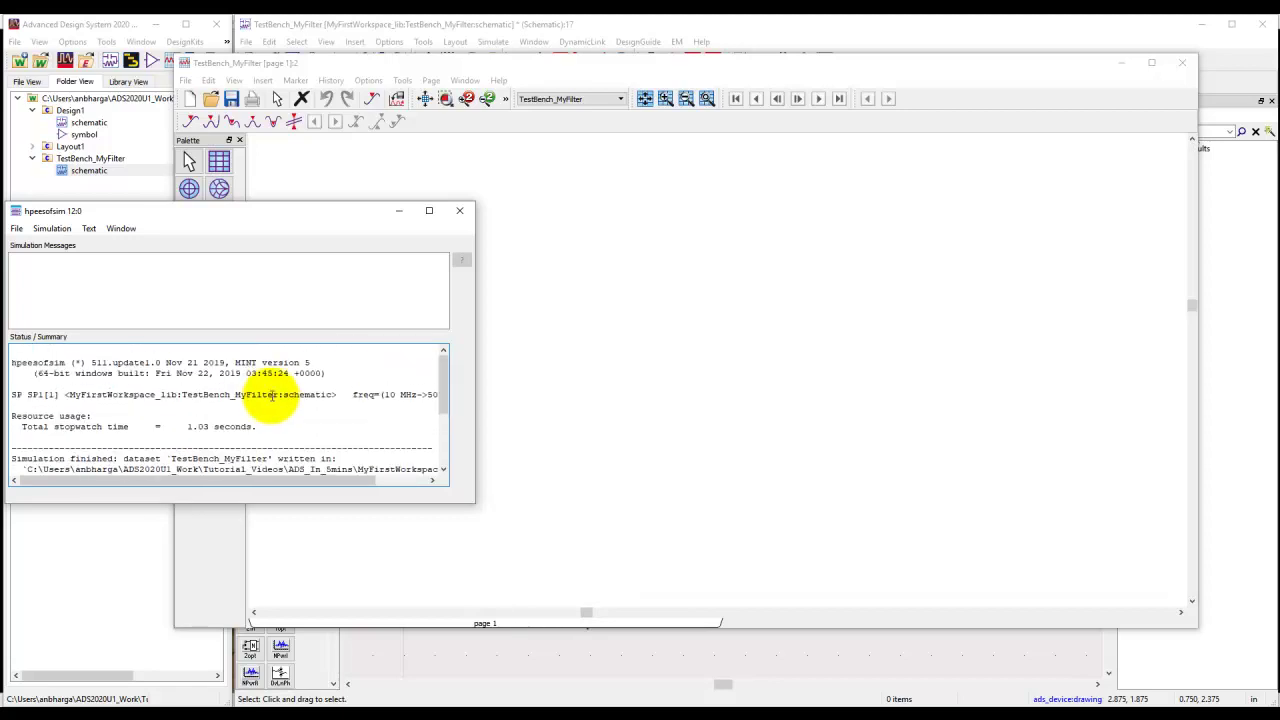
{"action": "left_click", "coordinate": [616, 273]}
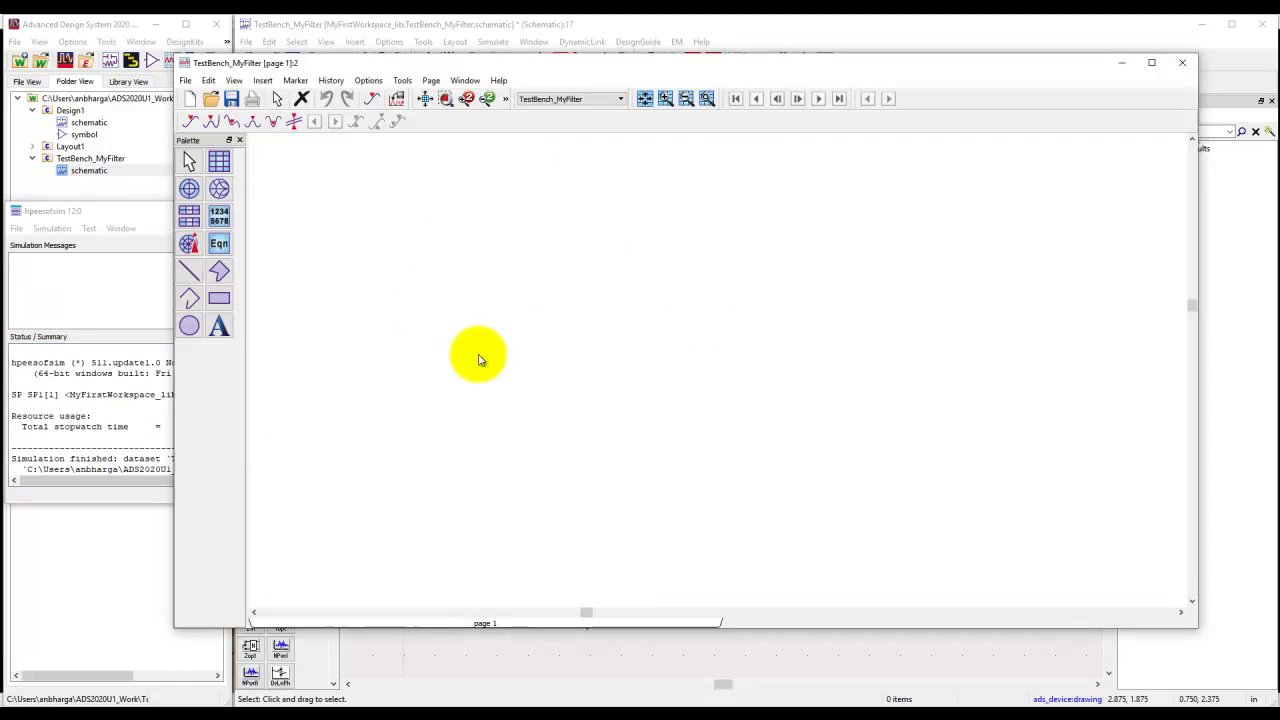